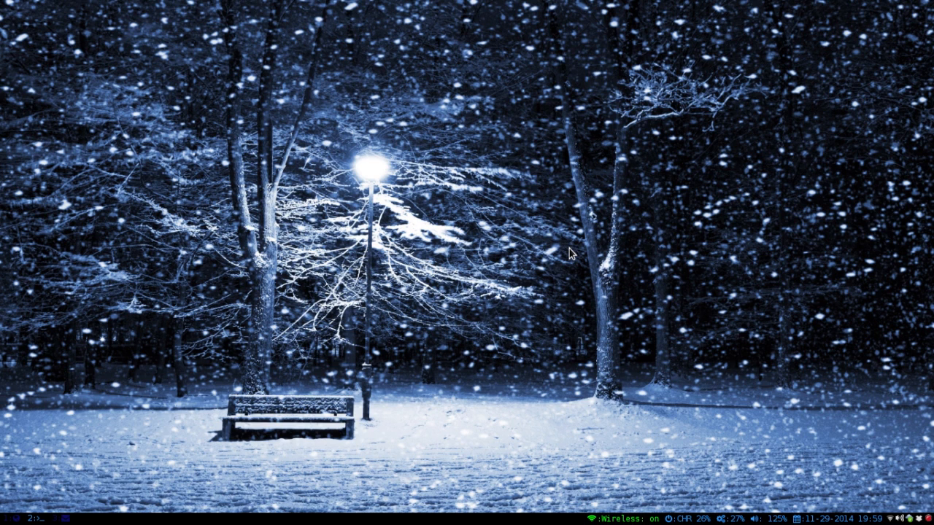
Launch a urxvt terminal and run sudo gedit ~/.i3/config, supplying the sudo password
{"action": "key", "text": "super+Return"}
{"action": "type", "text": "sudo gedit !"}
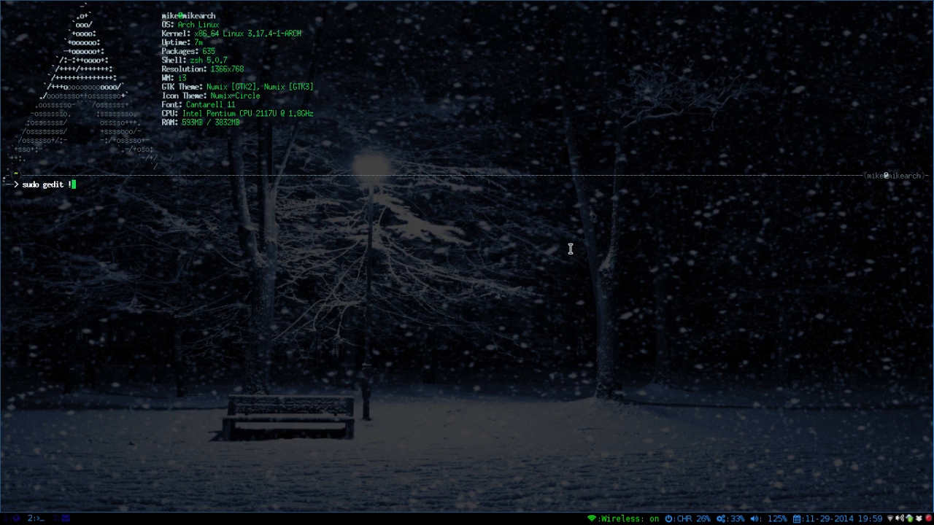
{"action": "key", "text": "BackSpace"}
{"action": "type", "text": "~/.i3"}
{"action": "type", "text": "/"}
{"action": "type", "text": "config"}
{"action": "key", "text": "Return"}
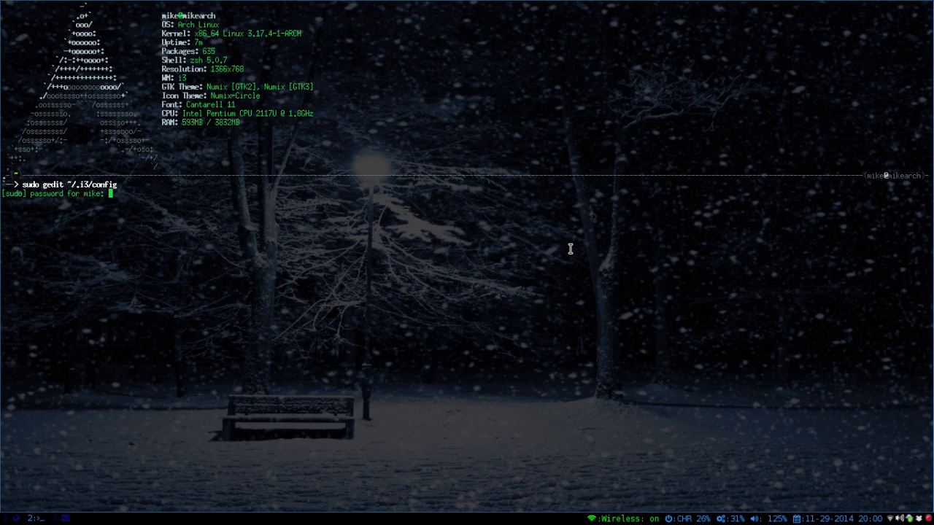
{"action": "key", "text": "Return"}
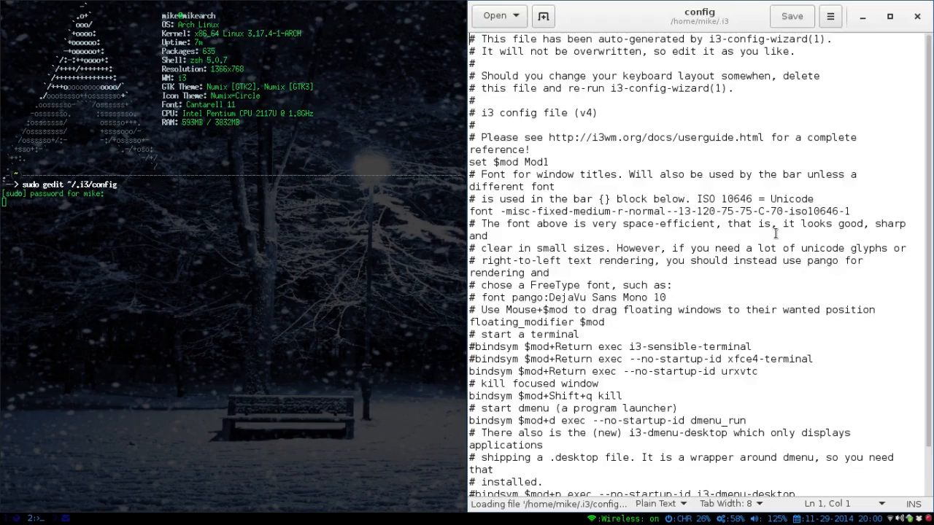
Make gedit fill the whole screen with $mod+f to read the i3 config
{"action": "key", "text": "super+f"}
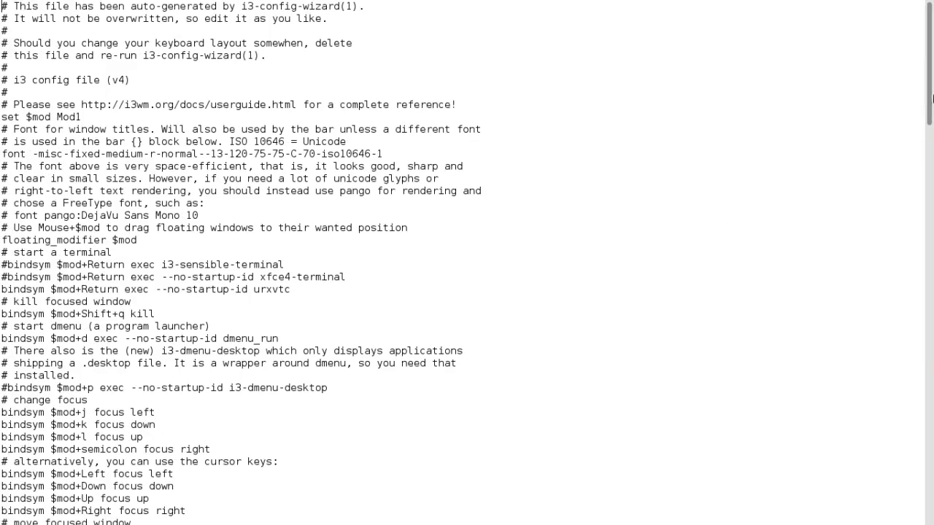
{"action": "mouse_move", "coordinate": [928, 28]}
{"action": "left_mouse_down"}
{"action": "mouse_move", "coordinate": [897, 374]}
{"action": "mouse_move", "coordinate": [932, 4]}
{"action": "left_mouse_up"}
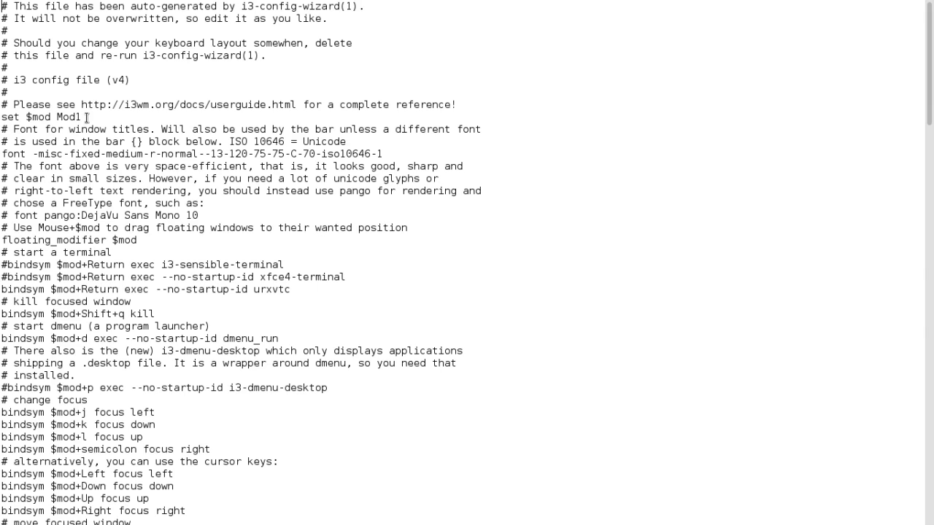
{"action": "left_click", "coordinate": [87, 116]}
{"action": "key", "text": "BackSpace"}
{"action": "type", "text": "4"}
{"action": "key", "text": "BackSpace"}
{"action": "type", "text": "1"}
{"action": "mouse_move", "coordinate": [112, 252]}
{"action": "left_mouse_down"}
{"action": "mouse_move", "coordinate": [1, 253]}
{"action": "mouse_move", "coordinate": [112, 255]}
{"action": "left_mouse_up"}
{"action": "left_click_drag", "start_coordinate": [299, 289], "coordinate": [243, 287]}
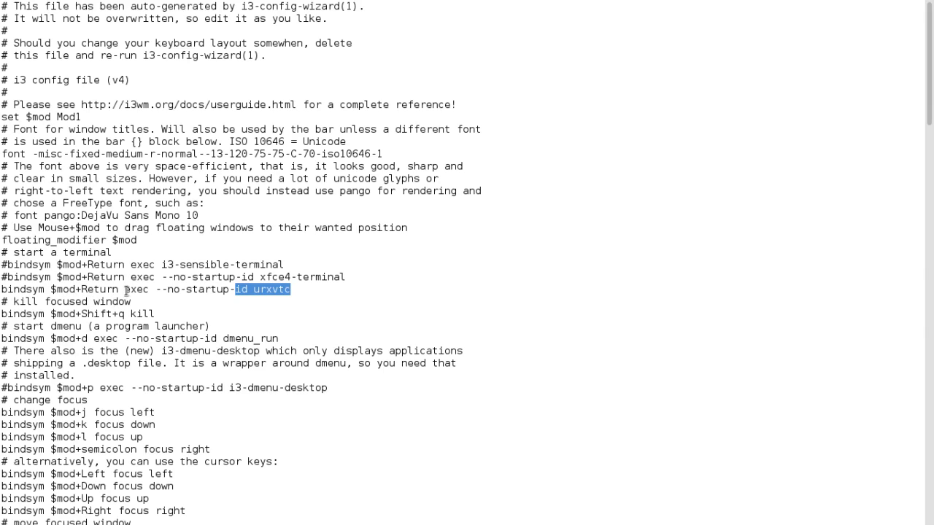
{"action": "left_click_drag", "start_coordinate": [125, 290], "coordinate": [299, 286]}
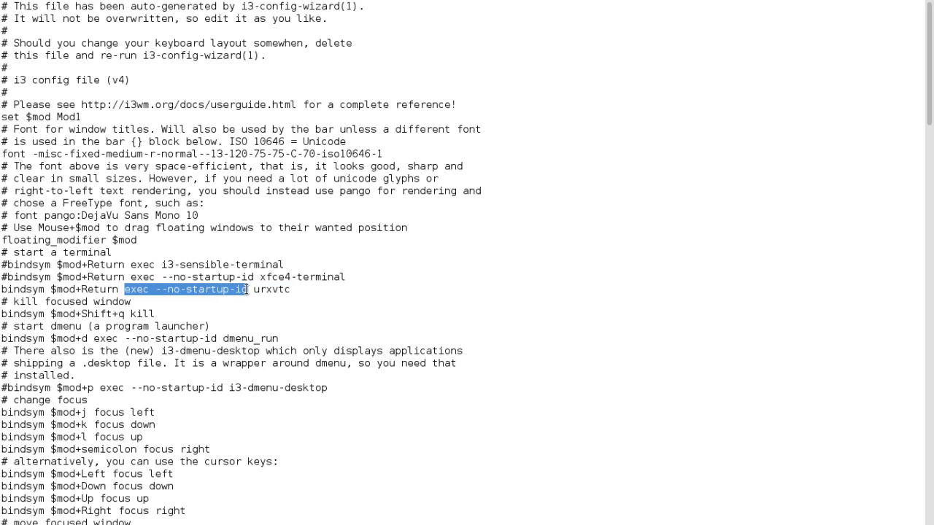
{"action": "double_click", "coordinate": [138, 290]}
{"action": "left_click", "coordinate": [125, 289]}
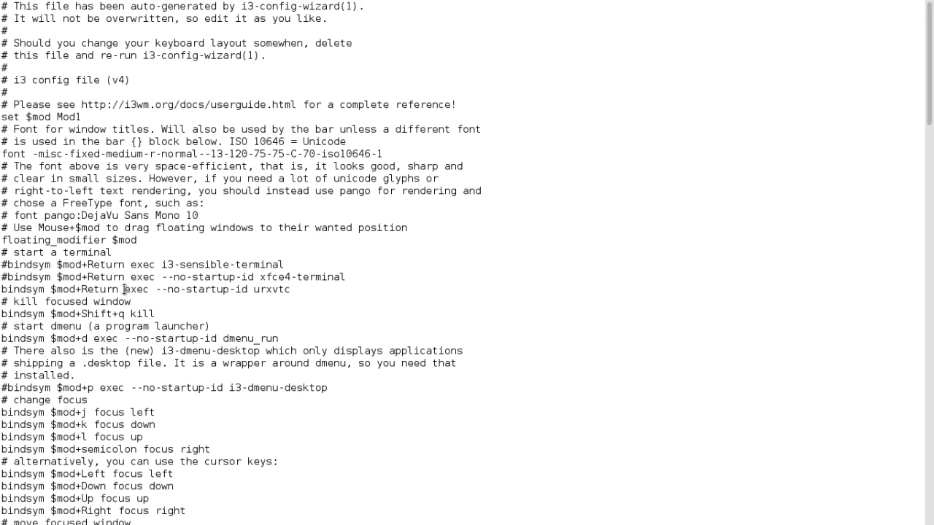
{"action": "left_click_drag", "start_coordinate": [129, 289], "coordinate": [251, 290]}
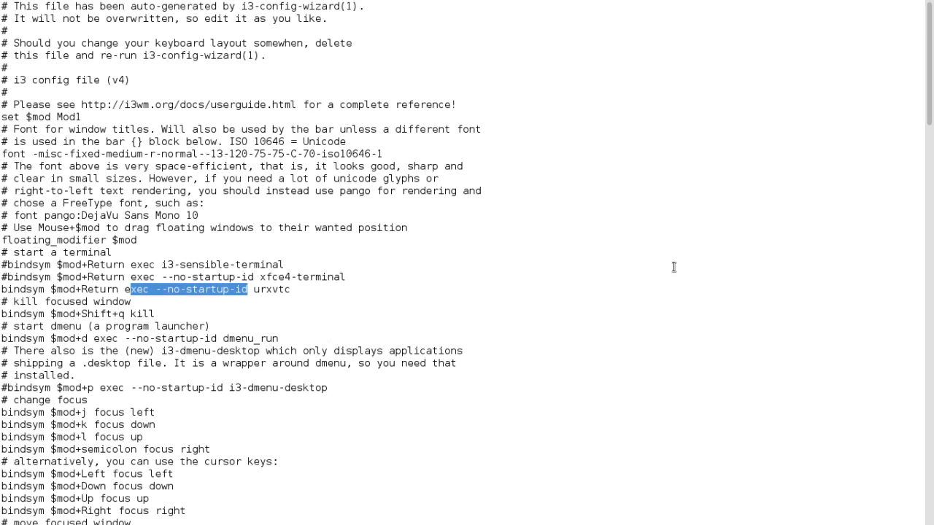
{"action": "key", "text": "alt+3"}
{"action": "key", "text": "alt+4"}
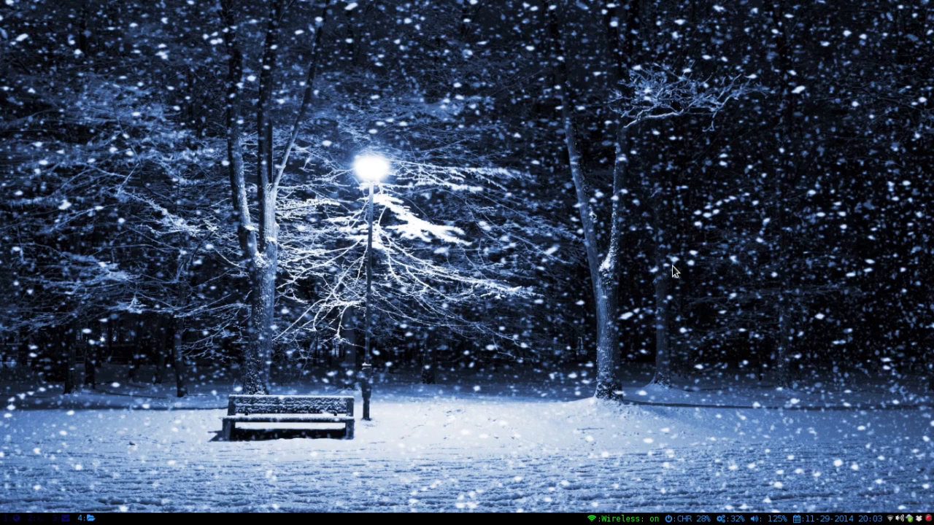
{"action": "key", "text": "super+Return"}
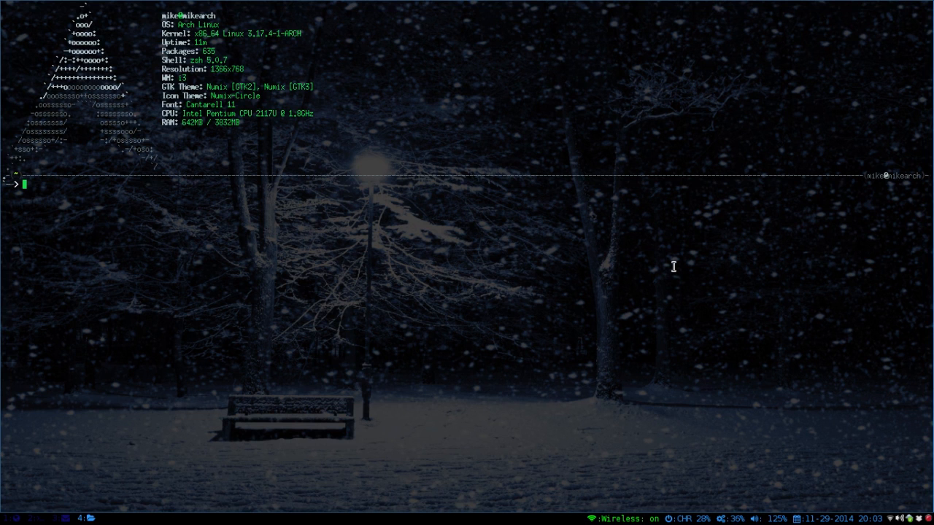
{"action": "key", "text": "super+shift+q"}
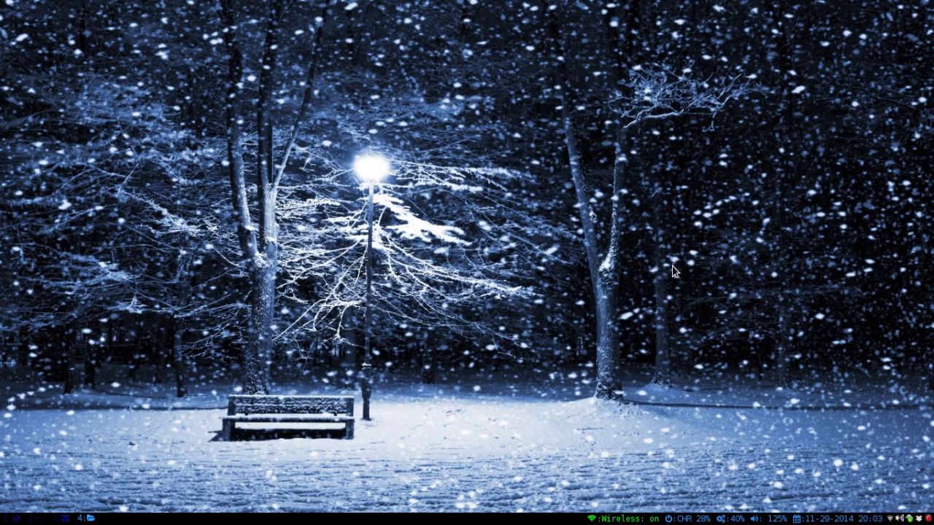
{"action": "key", "text": "super+1"}
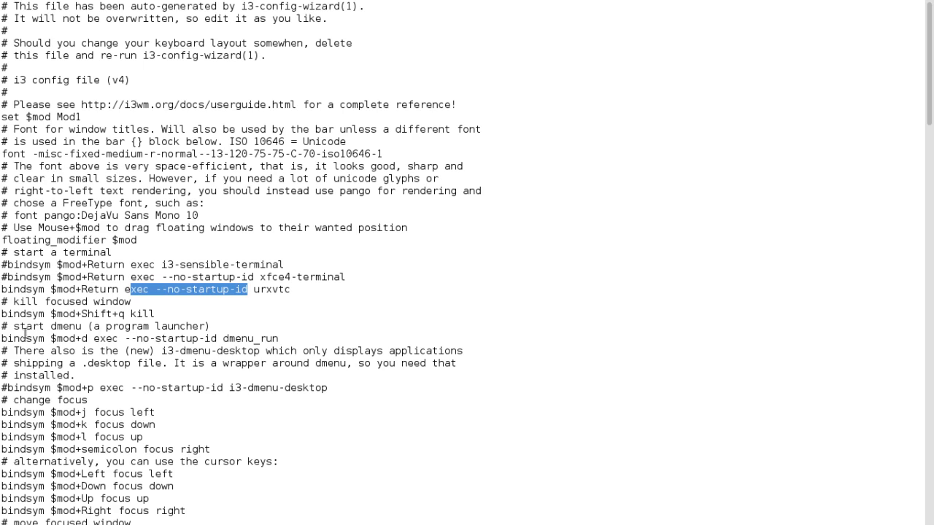
{"action": "left_click", "coordinate": [212, 325]}
{"action": "left_click_drag", "start_coordinate": [211, 325], "coordinate": [1, 326]}
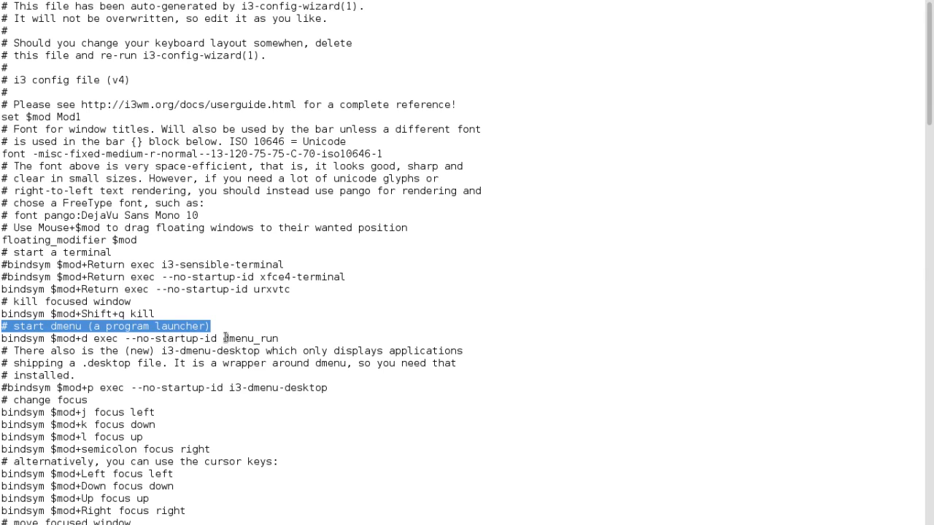
{"action": "key", "text": "alt+d"}
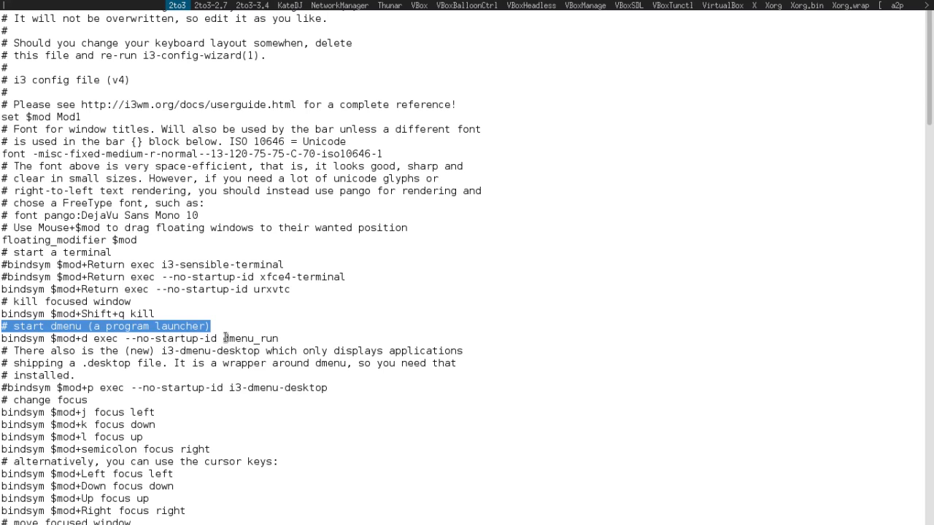
{"action": "key", "text": "Escape"}
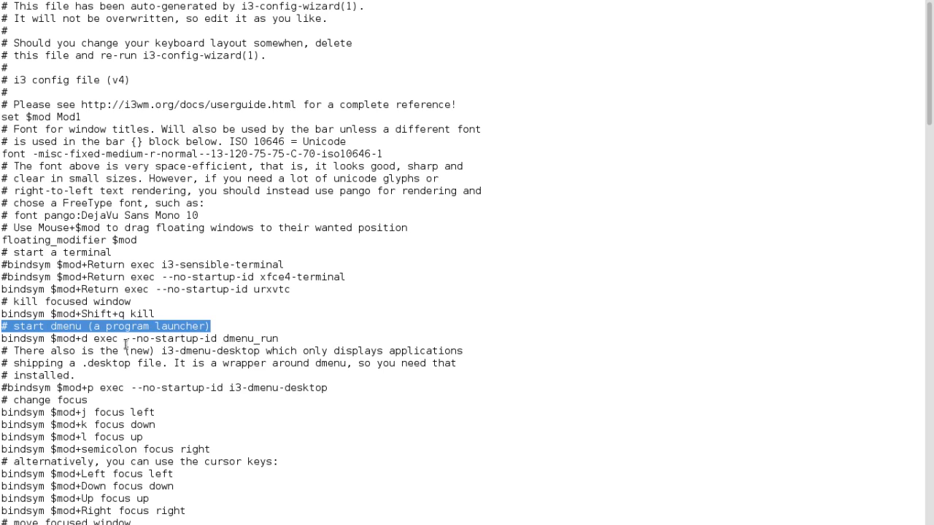
{"action": "left_click", "coordinate": [87, 340]}
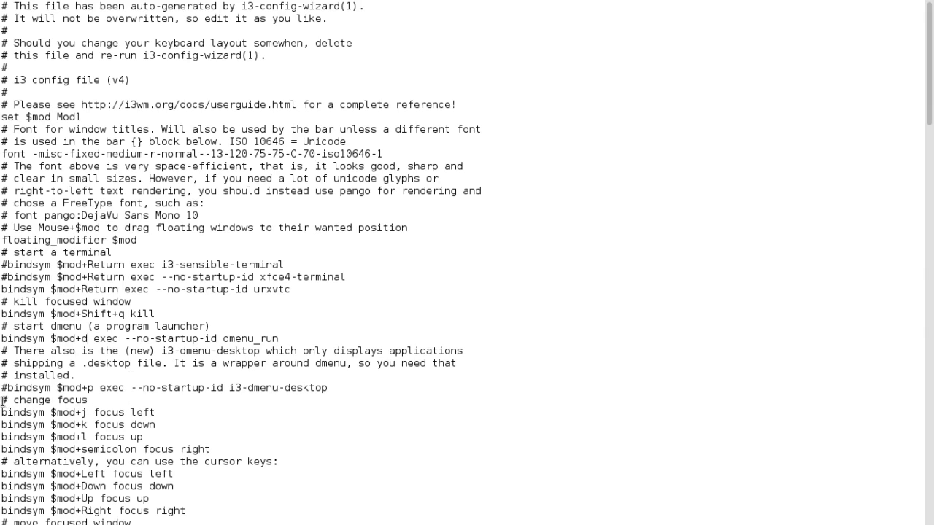
{"action": "mouse_move", "coordinate": [8, 399]}
{"action": "left_mouse_down"}
{"action": "mouse_move", "coordinate": [98, 403]}
{"action": "mouse_move", "coordinate": [131, 438]}
{"action": "left_mouse_up"}
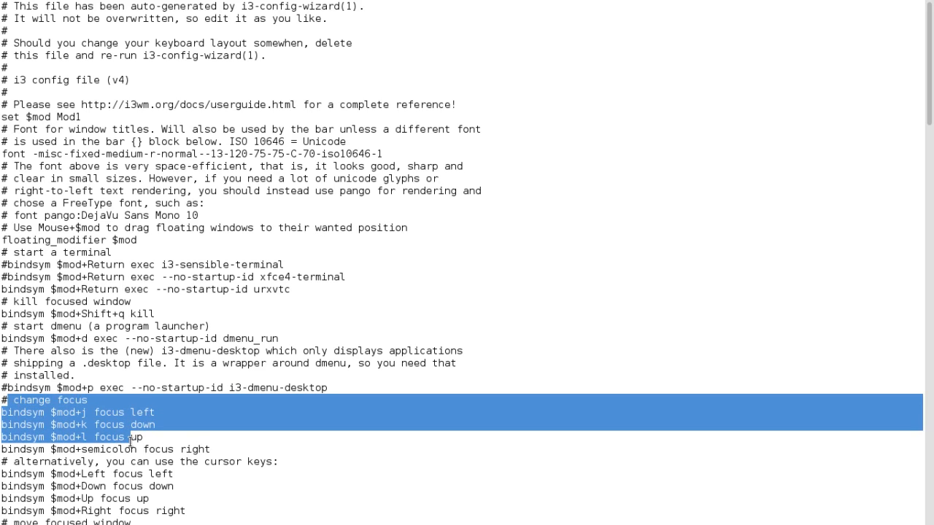
{"action": "left_click", "coordinate": [35, 418]}
{"action": "left_click_drag", "start_coordinate": [1, 413], "coordinate": [167, 413]}
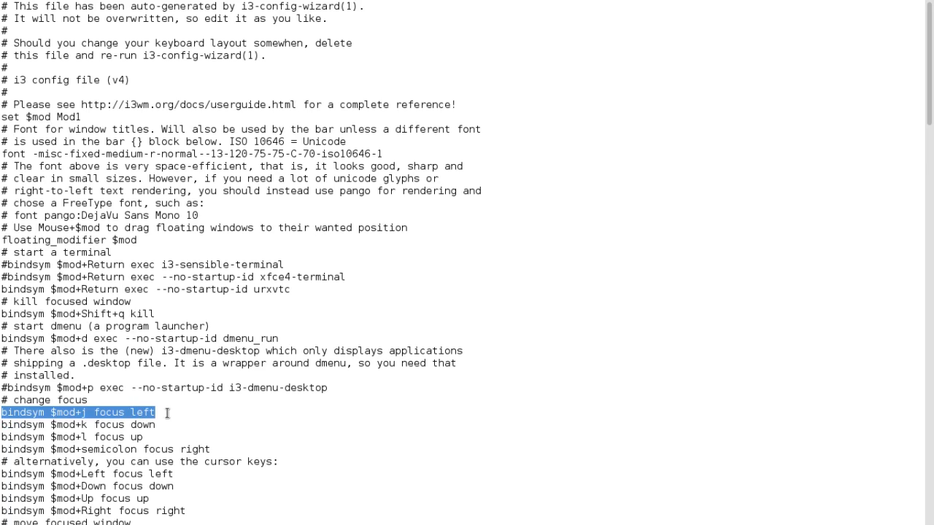
{"action": "key", "text": "alt+j"}
{"action": "key", "text": "alt+j"}
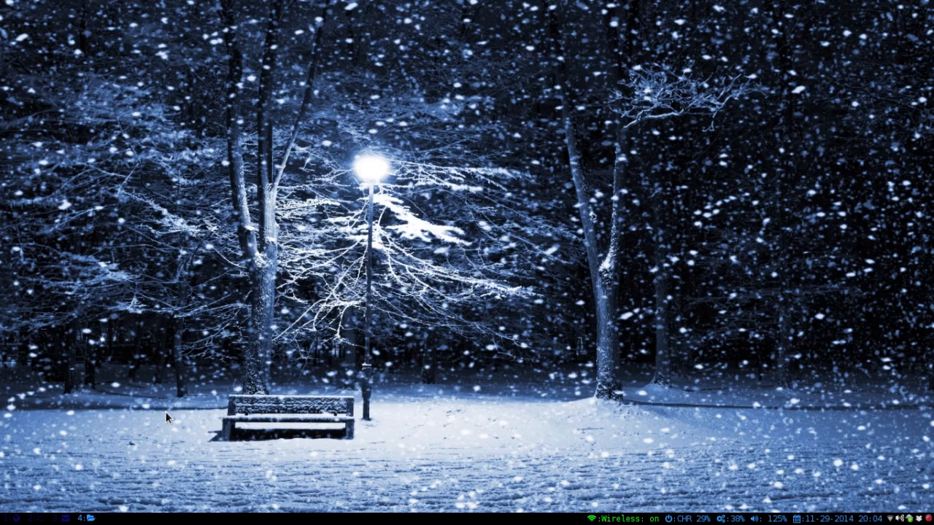
{"action": "key", "text": "alt+Return"}
{"action": "key", "text": "alt+Return"}
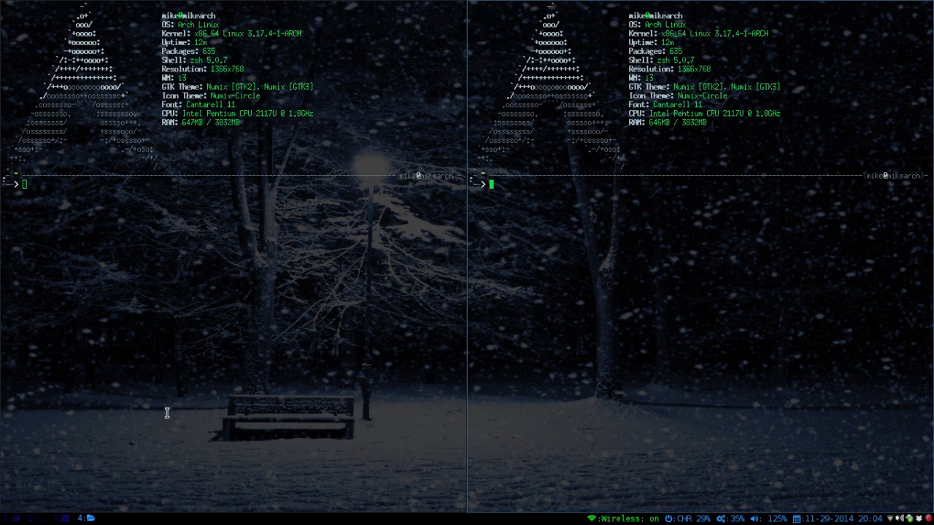
{"action": "key", "text": "alt+h"}
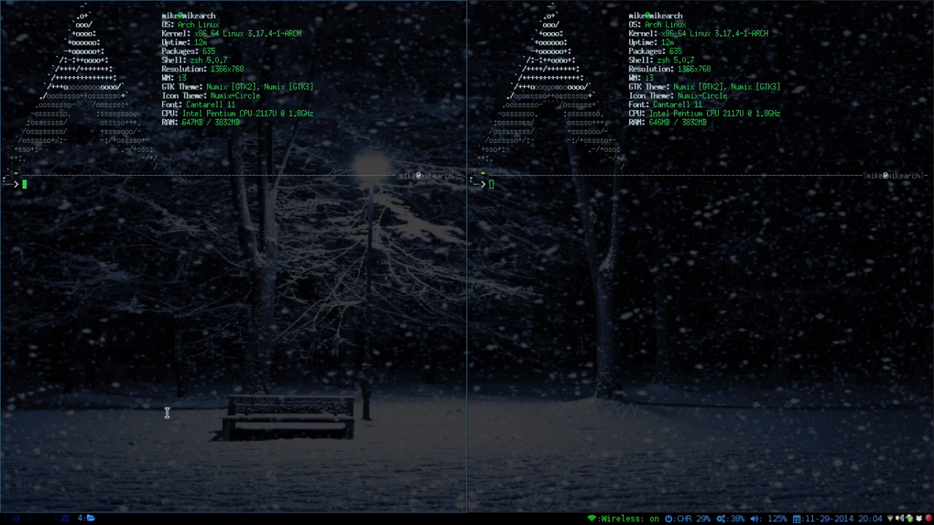
{"action": "key", "text": "alt+l"}
{"action": "key", "text": "super+Left"}
{"action": "key", "text": "super+Right"}
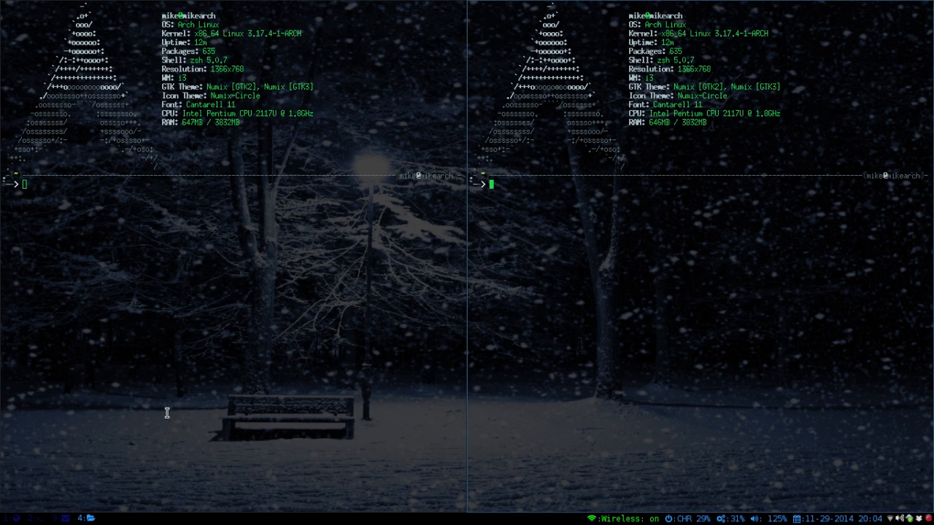
{"action": "key", "text": "super+Return"}
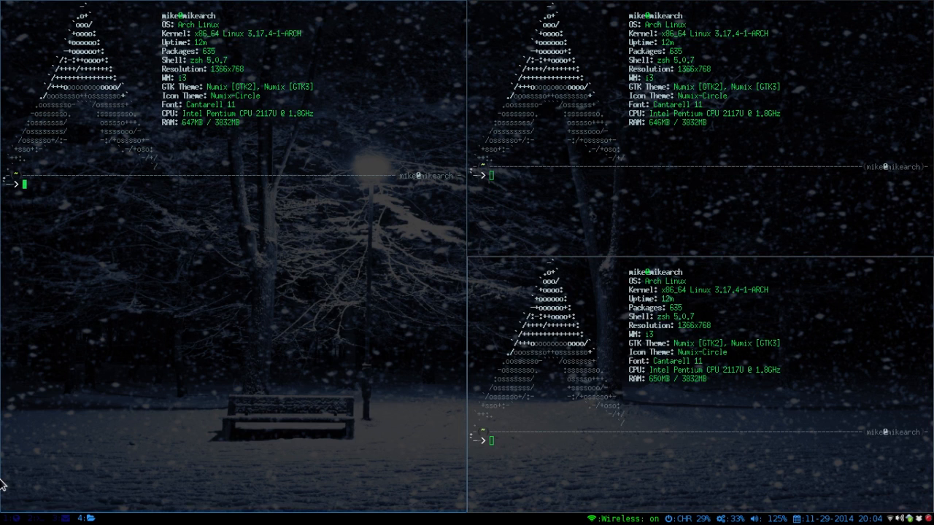
{"action": "key", "text": "super+Return"}
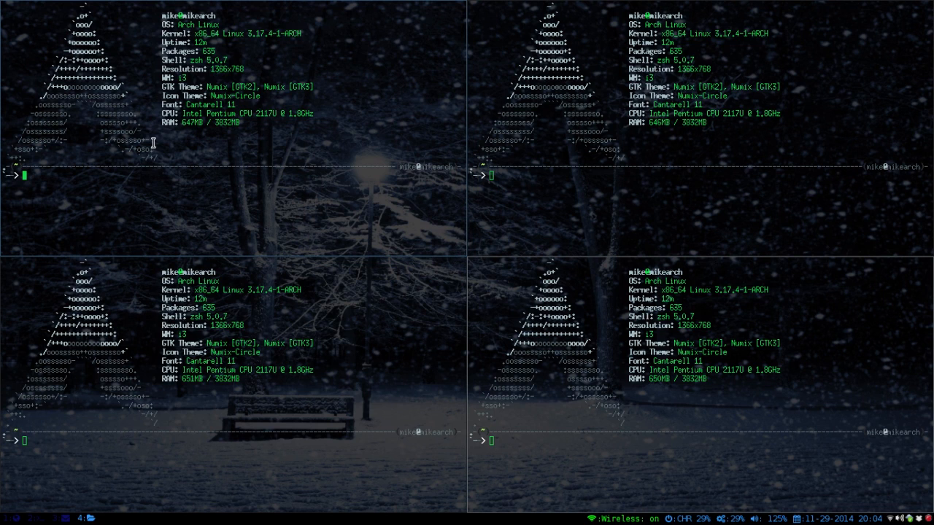
{"action": "key", "text": "super+Right"}
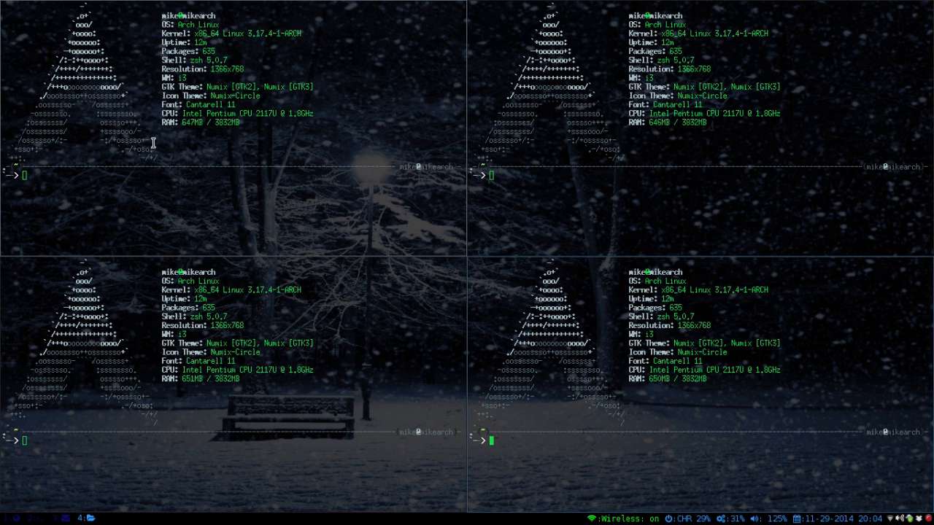
{"action": "key", "text": "super+Left"}
{"action": "key", "text": "super+Right"}
{"action": "key", "text": "super+Left"}
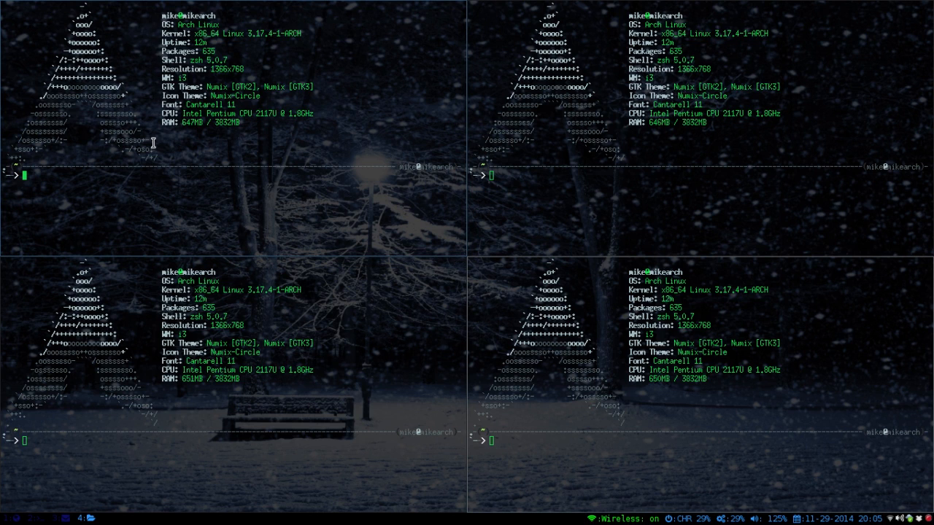
{"action": "key", "text": "super+Down"}
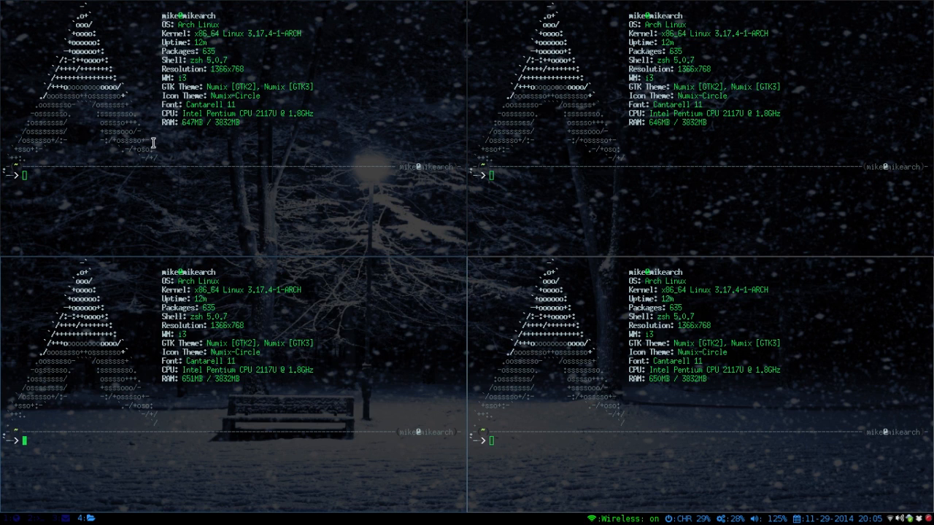
{"action": "key", "text": "super+Up"}
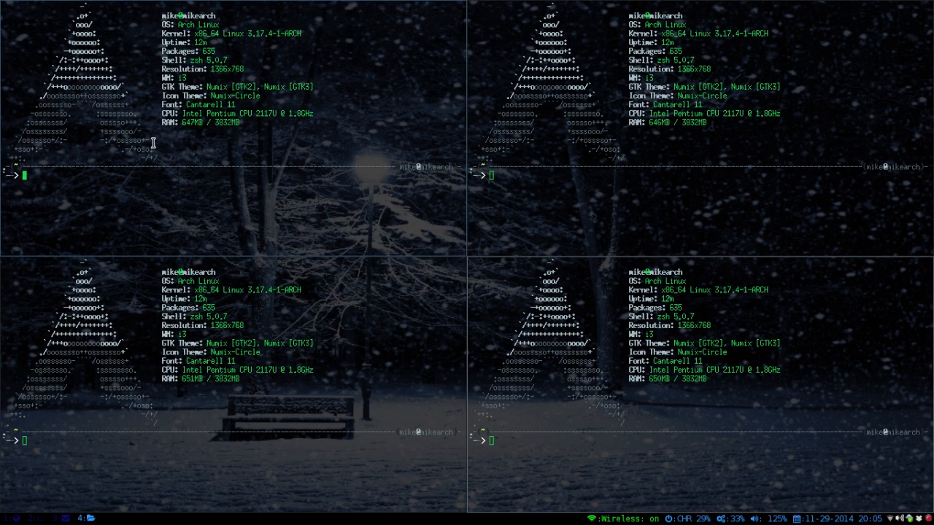
{"action": "key", "text": "super+Down"}
{"action": "key", "text": "super+Right"}
{"action": "key", "text": "super+Up"}
{"action": "key", "text": "super+Left"}
{"action": "key", "text": "super+Up"}
{"action": "key", "text": "super+Right"}
{"action": "key", "text": "super+Left"}
{"action": "key", "text": "super+Down"}
{"action": "key", "text": "super+Right"}
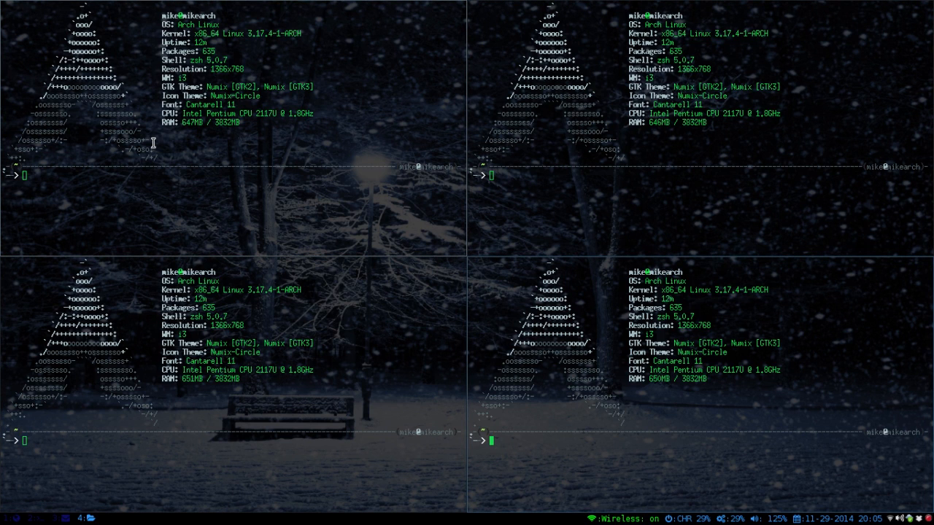
{"action": "key", "text": "super+shift+q"}
{"action": "key", "text": "super+shift+q"}
{"action": "key", "text": "super+shift+q"}
{"action": "key", "text": "super+shift+q"}
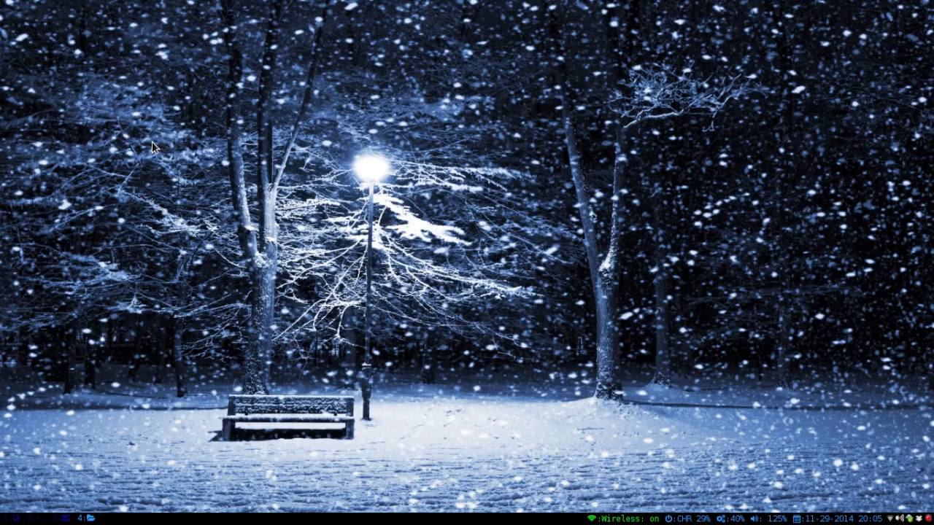
{"action": "key", "text": "super+1"}
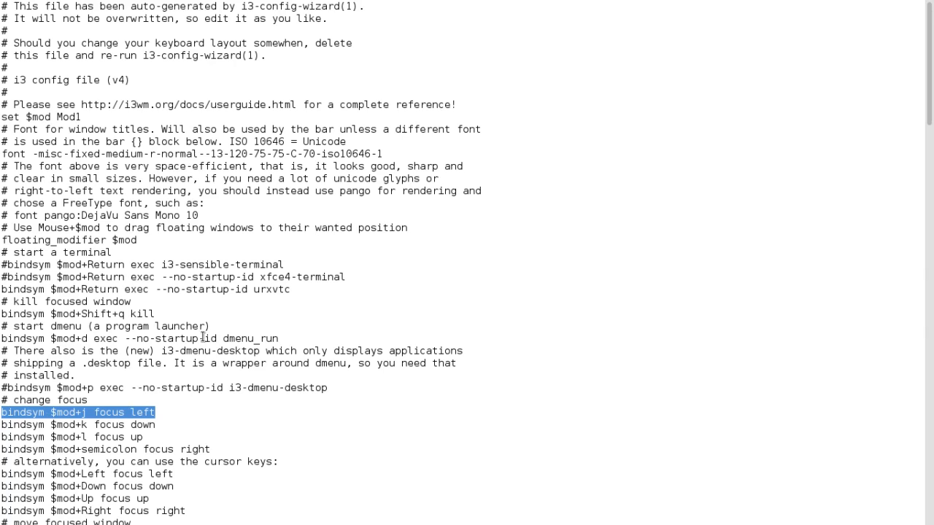
Deselect the focus-left binding line in the config text
{"action": "left_click", "coordinate": [15, 467]}
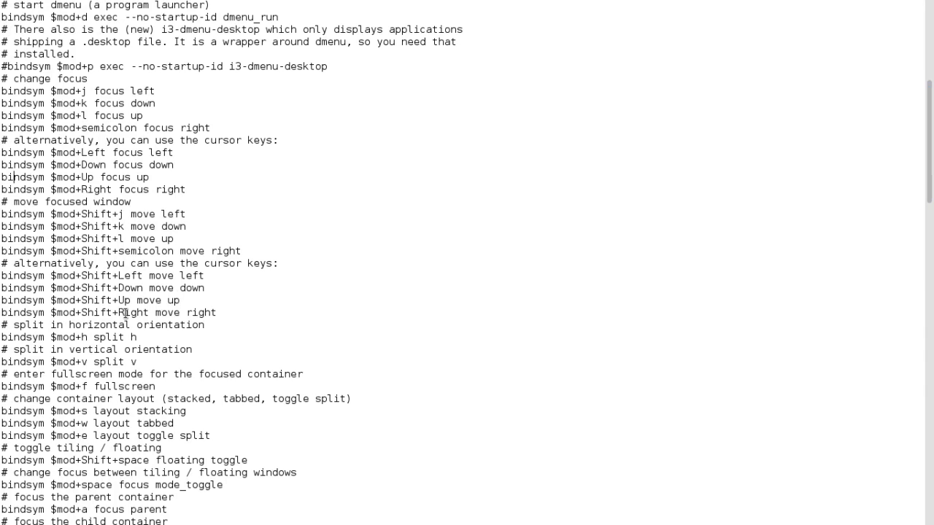
Switch to empty workspace 4 and spawn three tiled terminals, focusing the left one
{"action": "key", "text": "super+4"}
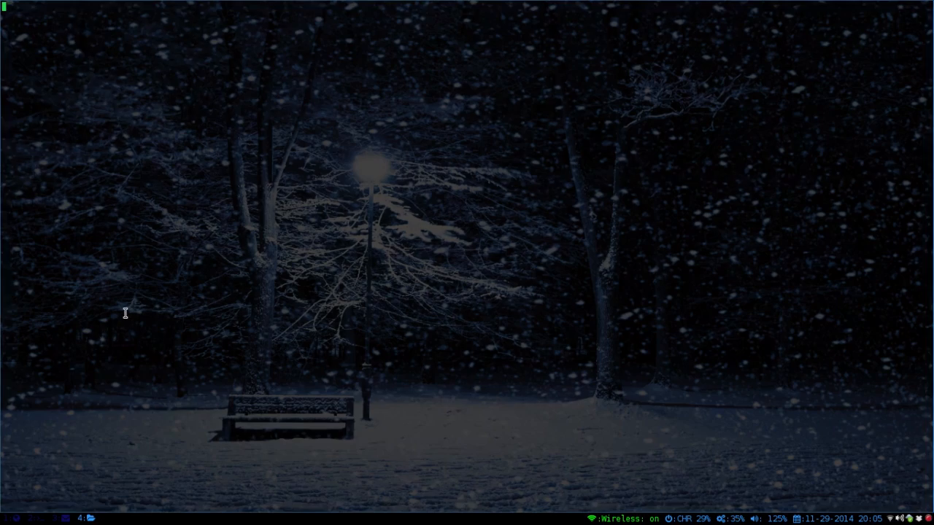
{"action": "key", "text": "super+Return"}
{"action": "key", "text": "super+Return"}
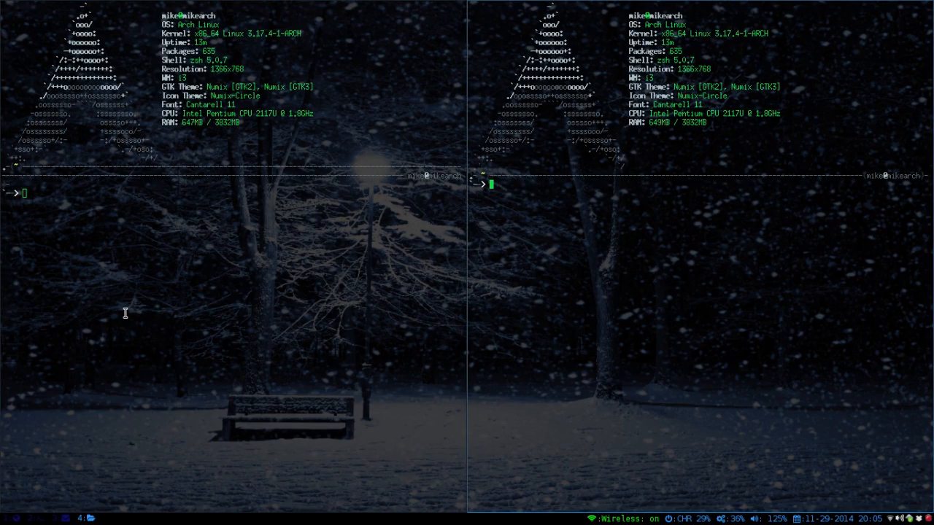
{"action": "key", "text": "super+Return"}
{"action": "left_click", "coordinate": [55, 379]}
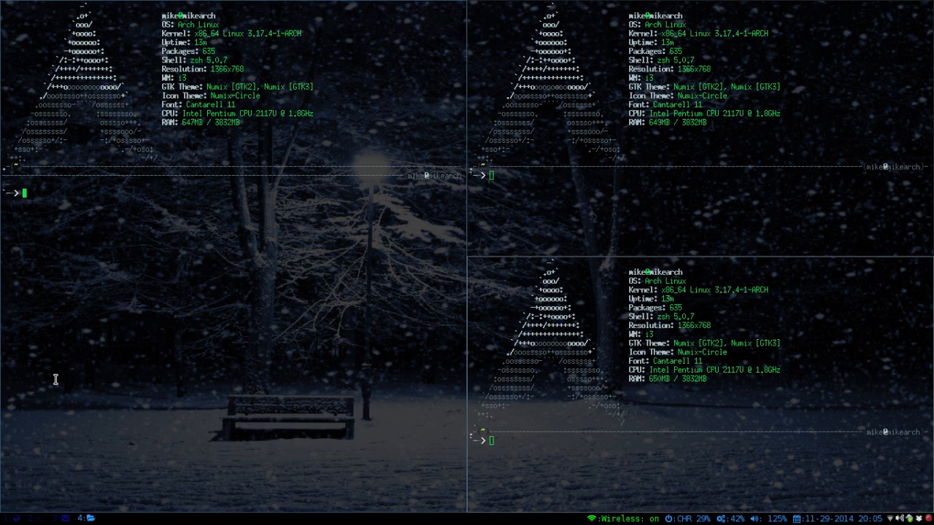
{"action": "key", "text": "super+Return"}
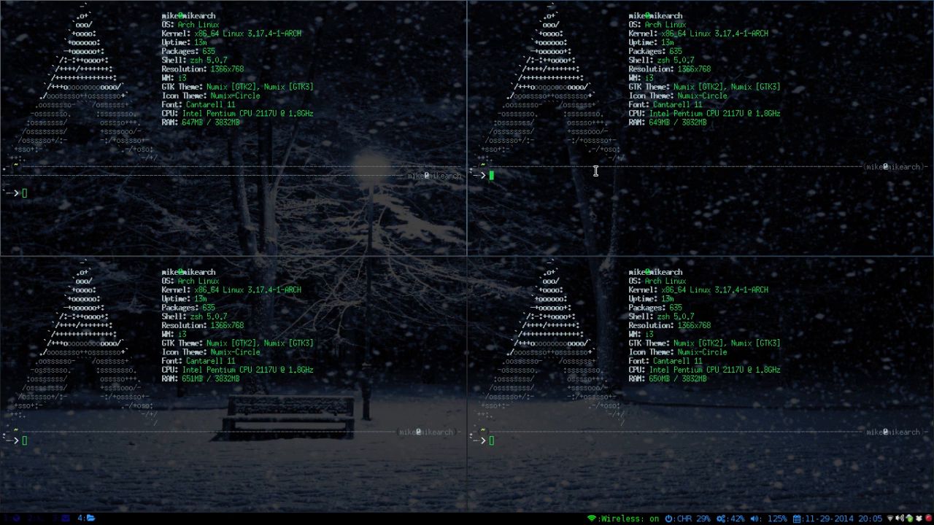
{"action": "type", "text": "ranger"}
Run ranger browsing /lib in the top-right terminal and glances in the top-left one
{"action": "key", "text": "Return"}
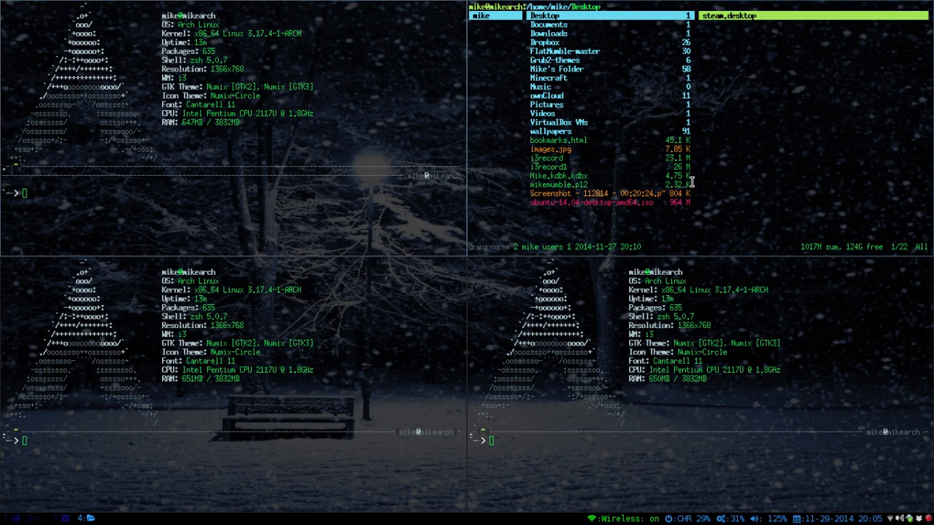
{"action": "key", "text": "h"}
{"action": "key", "text": "h"}
{"action": "key", "text": "h"}
{"action": "key", "text": "j"}
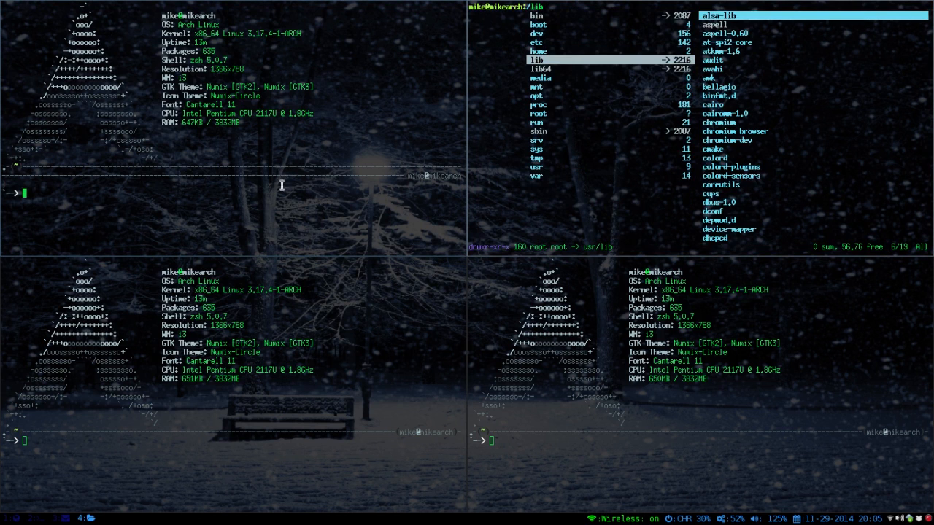
{"action": "type", "text": "galn"}
{"action": "key", "text": "BackSpace"}
{"action": "key", "text": "BackSpace"}
{"action": "key", "text": "BackSpace"}
{"action": "type", "text": "lances"}
{"action": "key", "text": "Return"}
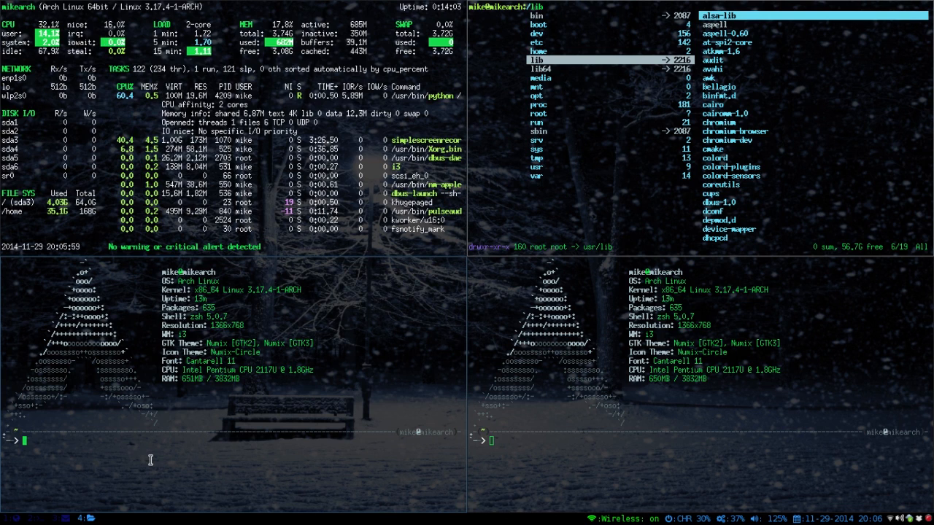
{"action": "type", "text": "mocp"}
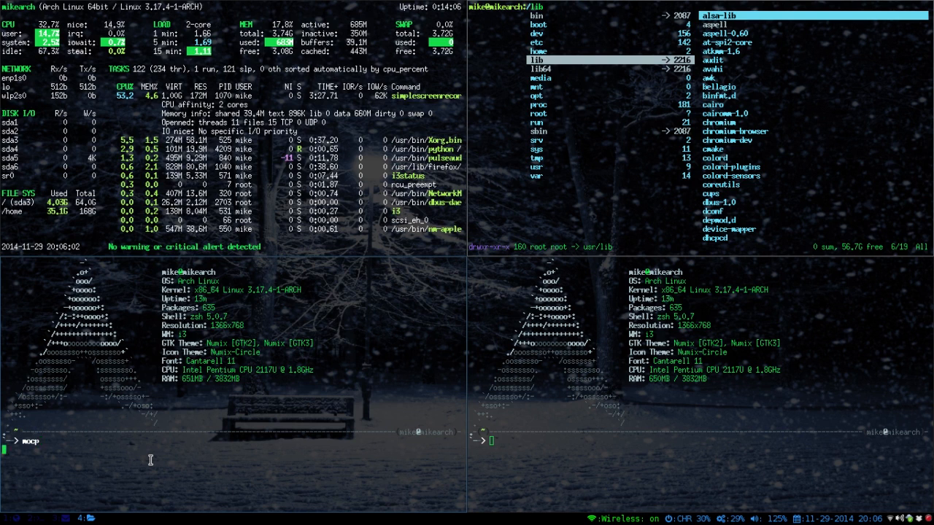
Start the Music On Console player, then clear the bottom-right terminal and launch WeeChat to freenode
{"action": "key", "text": "Return"}
{"action": "type", "text": "wee"}
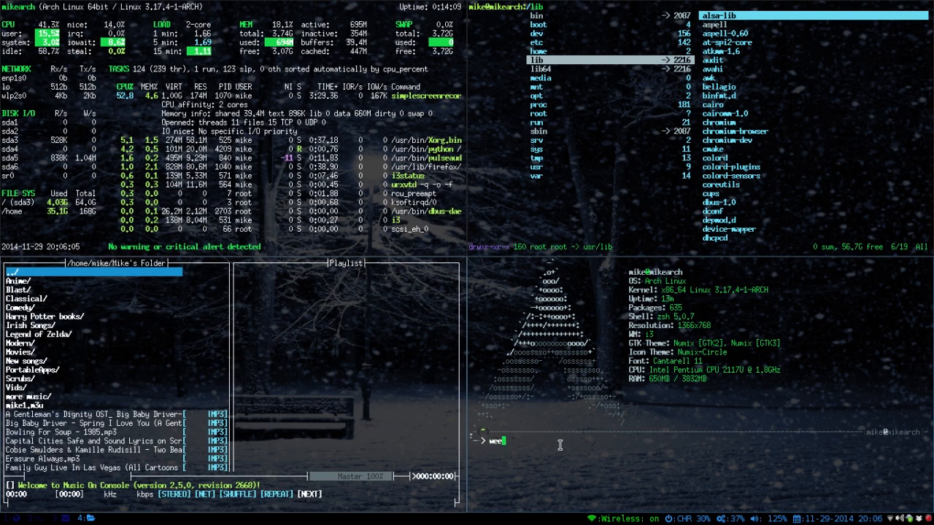
{"action": "type", "text": "clear"}
{"action": "key", "text": "Return"}
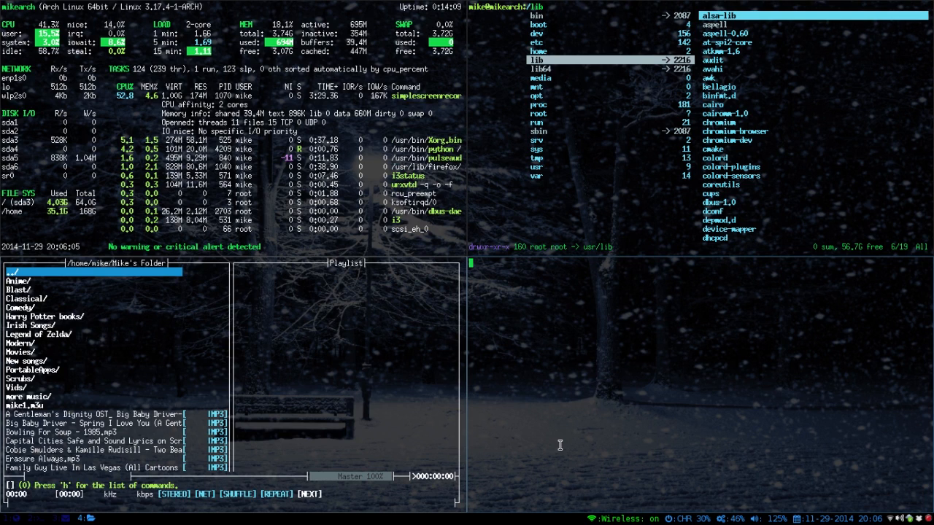
{"action": "type", "text": "weechat"}
{"action": "key", "text": "Return"}
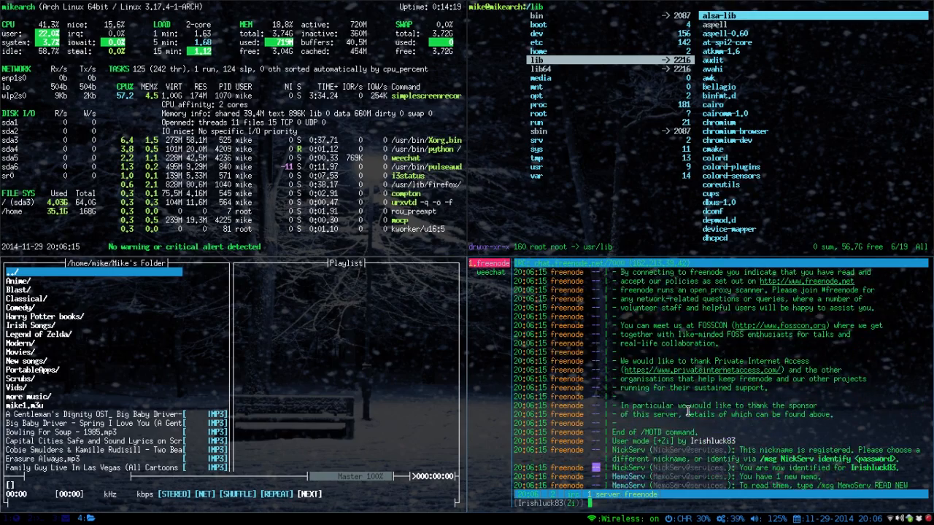
Move the WeeChat window through the tiles with $mod+Shift+h/j/k/l until it forms the right column
{"action": "key", "text": "super+shift+k"}
{"action": "key", "text": "super+shift+j"}
{"action": "key", "text": "super+shift+j"}
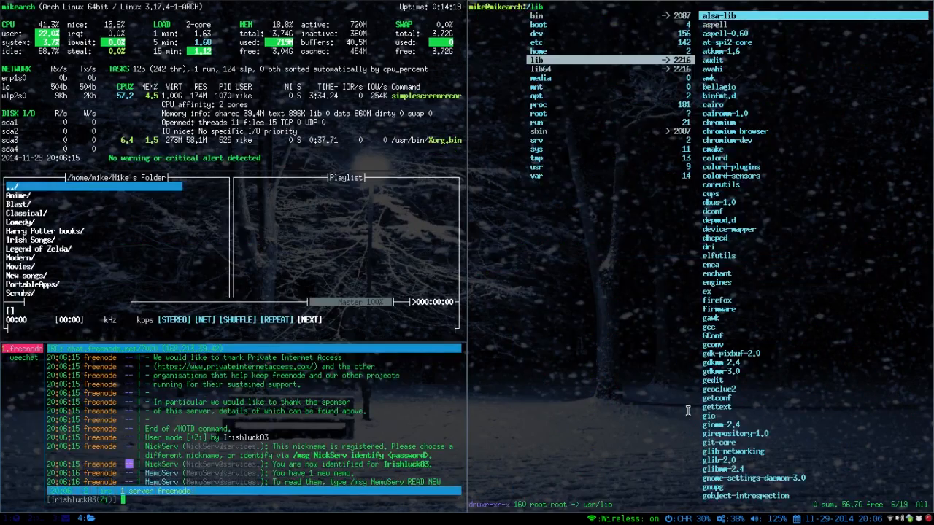
{"action": "key", "text": "super+shift+h"}
{"action": "key", "text": "super+shift+h"}
{"action": "key", "text": "super+shift+k"}
{"action": "key", "text": "super+shift+j"}
{"action": "key", "text": "super+shift+j"}
{"action": "key", "text": "super+shift+l"}
{"action": "key", "text": "super+shift+j"}
Settle the layout: glances on the left half, music player, ranger and IRC chat on the right
{"action": "key", "text": "super+shift+l"}
{"action": "key", "text": "super+shift+j"}
{"action": "key", "text": "super+shift+h"}
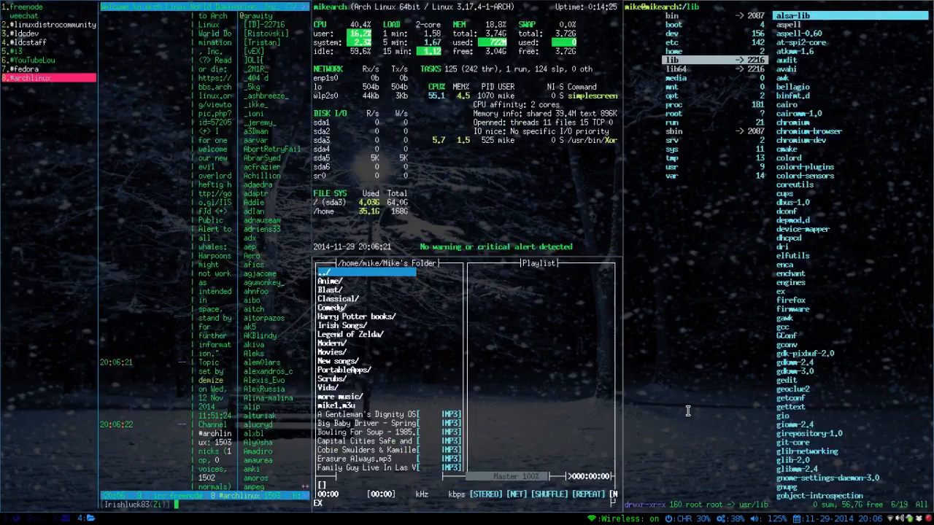
{"action": "key", "text": "super+shift+k"}
{"action": "key", "text": "super+shift+l"}
{"action": "key", "text": "super+shift+j"}
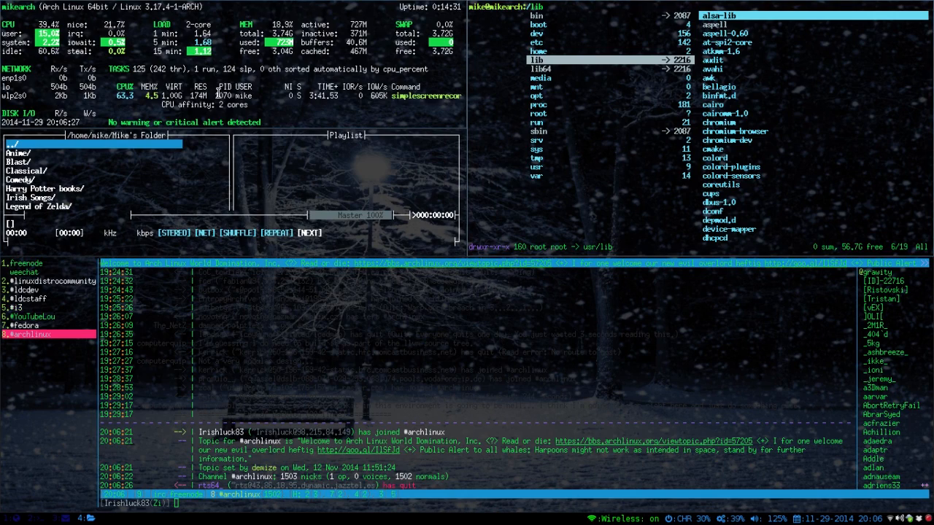
{"action": "key", "text": "super+shift+j"}
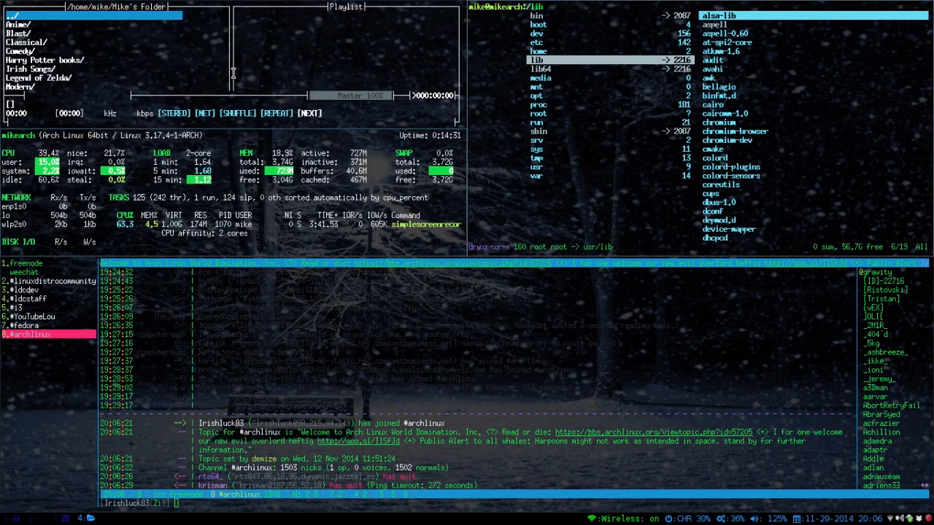
{"action": "key", "text": "super+space"}
{"action": "key", "text": "super+space"}
{"action": "key", "text": "super+space"}
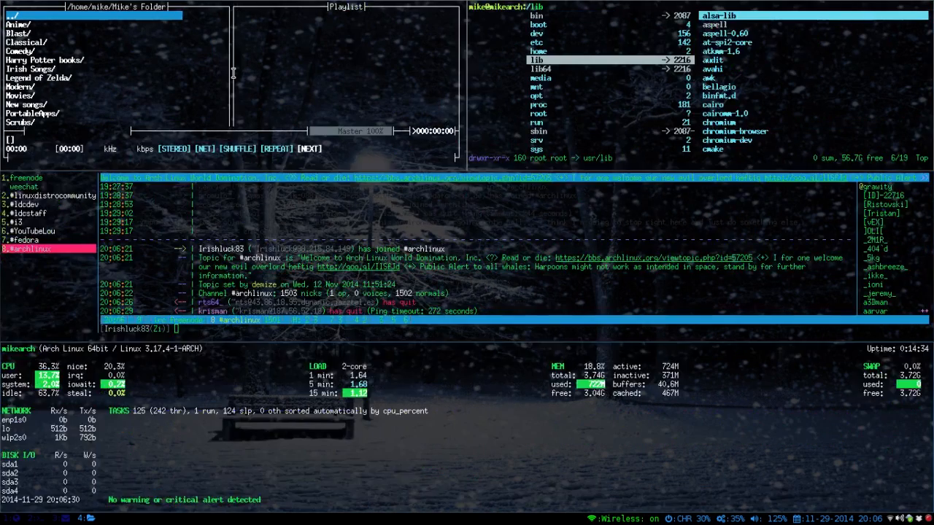
{"action": "key", "text": "super+space"}
{"action": "key", "text": "super+space"}
{"action": "key", "text": "super+space"}
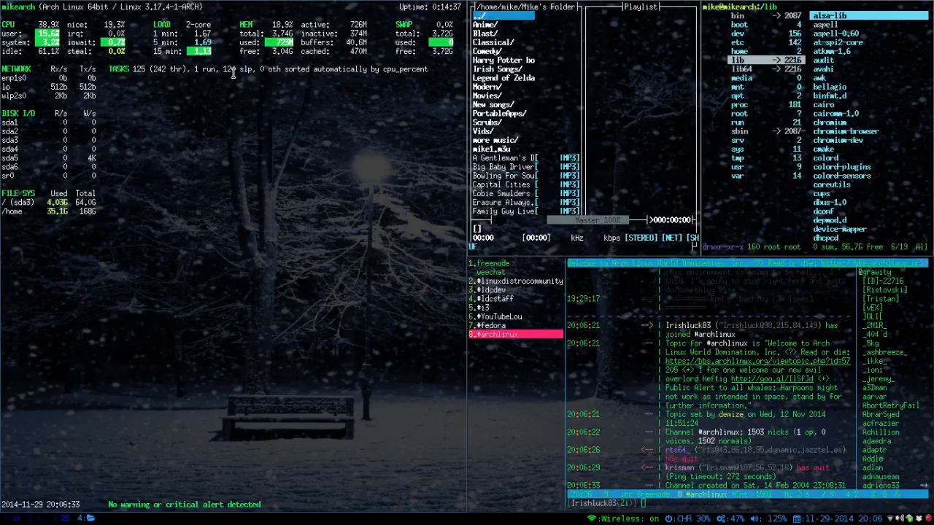
{"action": "key", "text": "super+space"}
{"action": "key", "text": "super+space"}
{"action": "key", "text": "super+space"}
{"action": "key", "text": "super+space"}
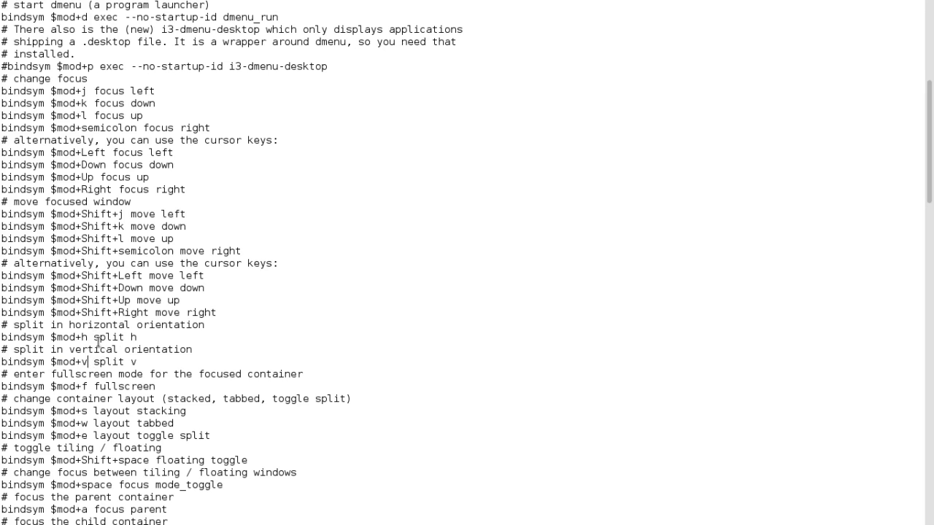
Highlight the 'bindsym $mod+f fullscreen' line below the split v binding
{"action": "left_click", "coordinate": [93, 360]}
{"action": "left_click_drag", "start_coordinate": [2, 387], "coordinate": [164, 387]}
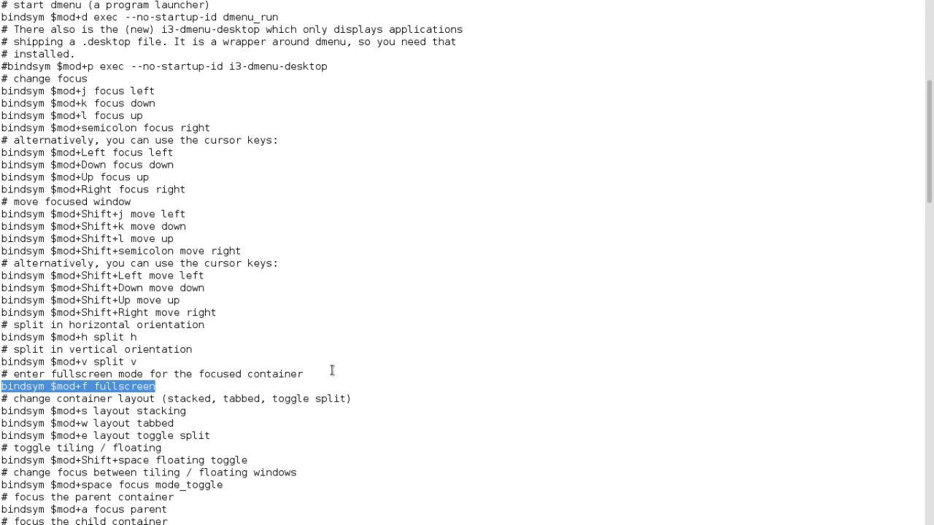
Toggle gedit out of and back into fullscreen, then mark the e in the $mod+e layout binding
{"action": "key", "text": "super+f"}
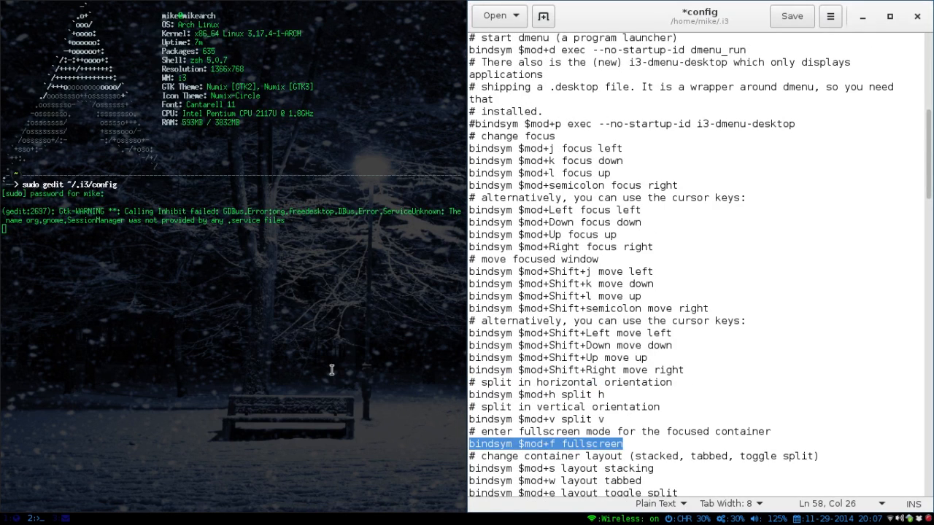
{"action": "key", "text": "super+f"}
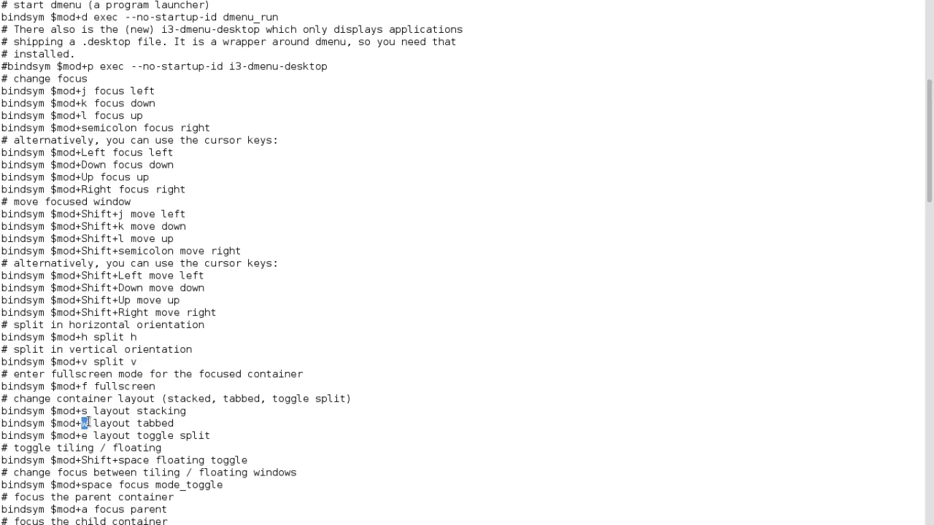
{"action": "double_click", "coordinate": [84, 436]}
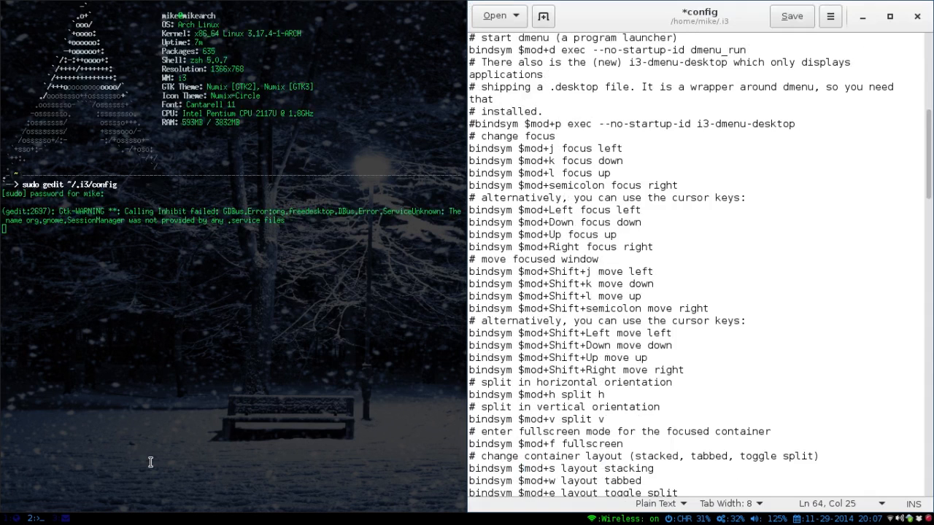
{"action": "key", "text": "super+2"}
{"action": "key", "text": "super+3"}
{"action": "key", "text": "super+Return"}
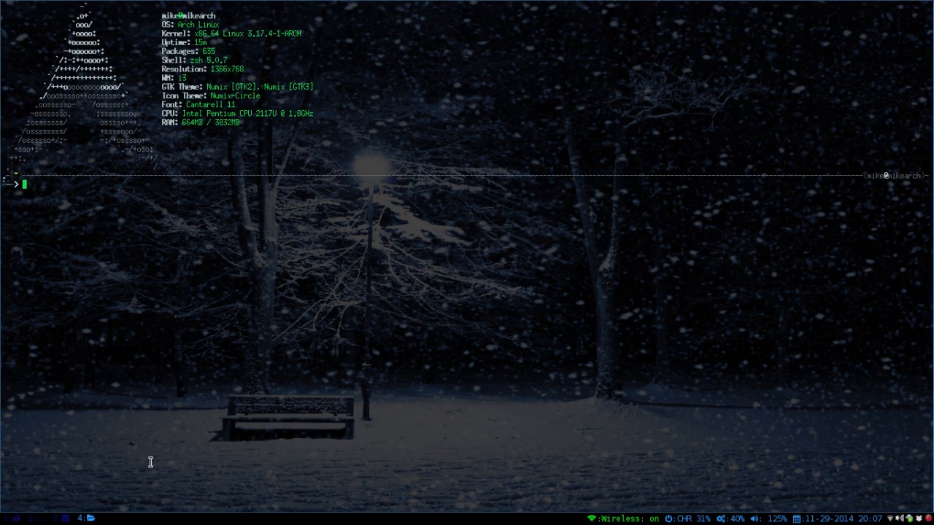
{"action": "key", "text": "super+shift+space"}
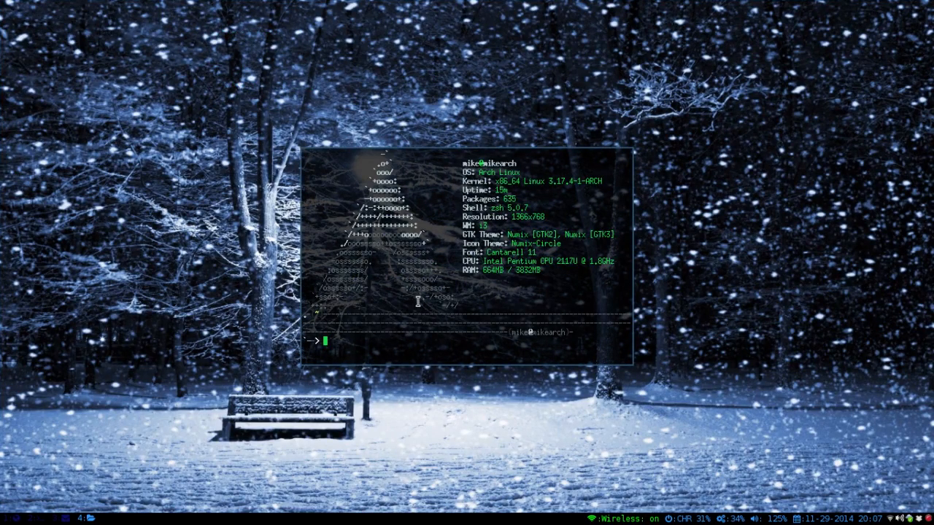
{"action": "left_click_drag", "start_coordinate": [418, 302], "coordinate": [391, 299]}
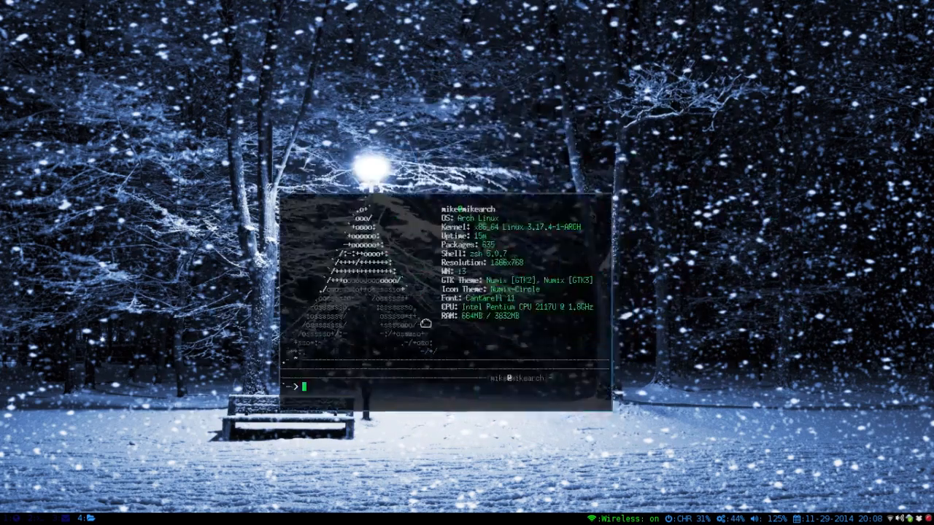
{"action": "key", "text": "super+shift+q"}
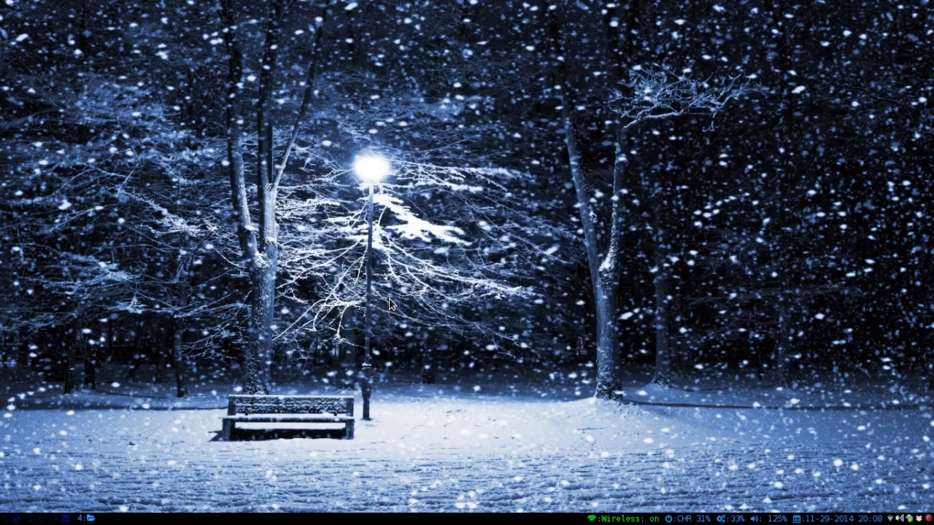
{"action": "key", "text": "super+2"}
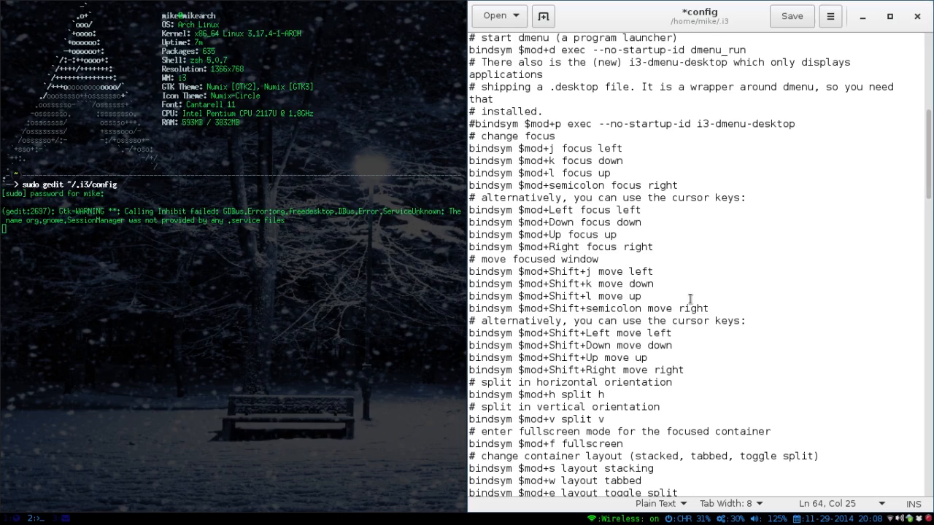
Fullscreen gedit, move down to the focus section and highlight 'parent' and 'child' in the comments
{"action": "key", "text": "super+f"}
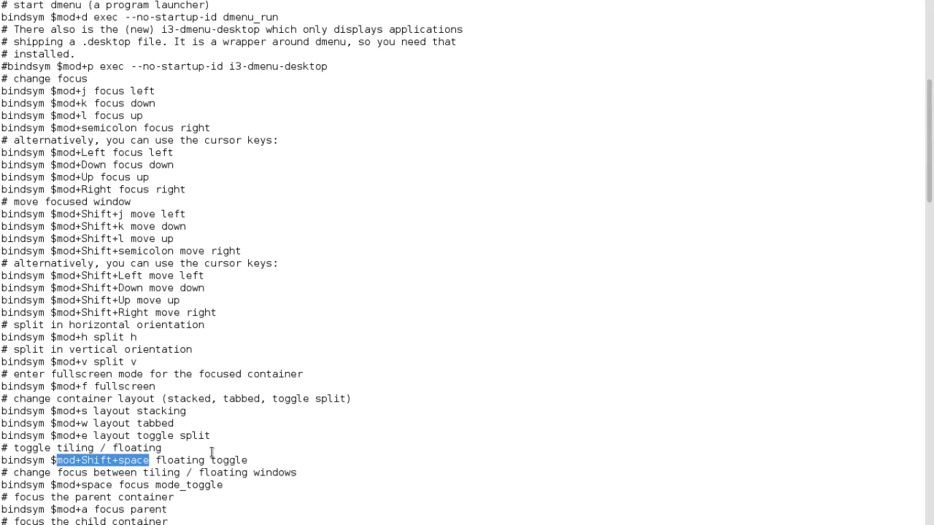
{"action": "key", "text": "Down"}
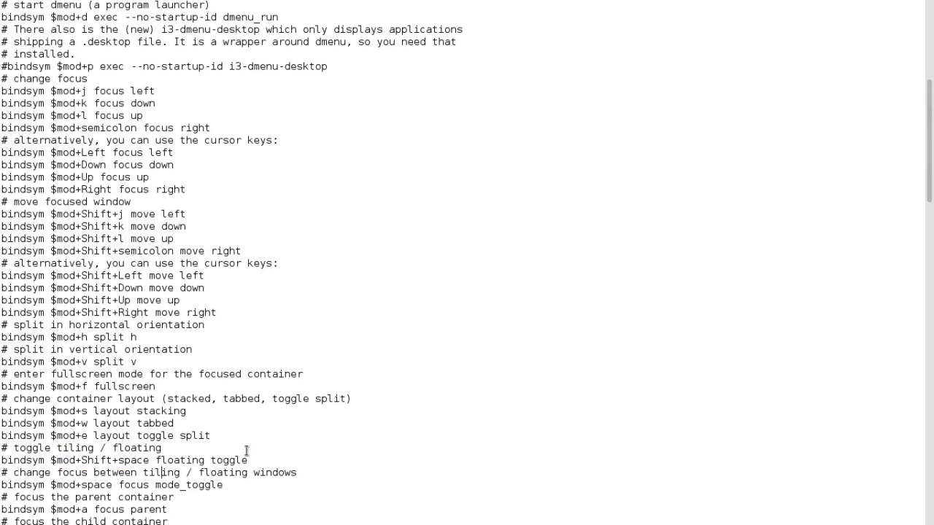
{"action": "key", "text": "Down"}
{"action": "key", "text": "Down"}
{"action": "key", "text": "Down"}
{"action": "key", "text": "Down"}
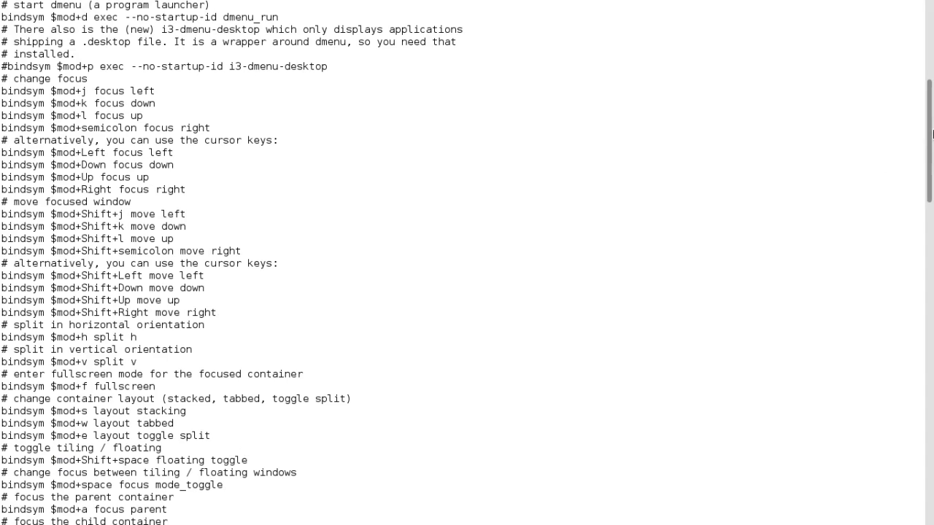
{"action": "left_click_drag", "start_coordinate": [931, 135], "coordinate": [915, 237]}
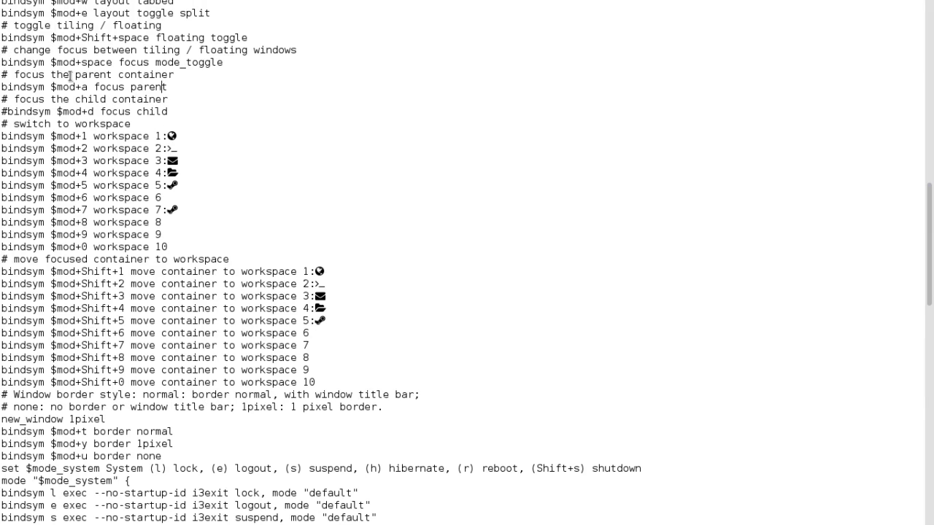
{"action": "left_click_drag", "start_coordinate": [75, 74], "coordinate": [113, 75]}
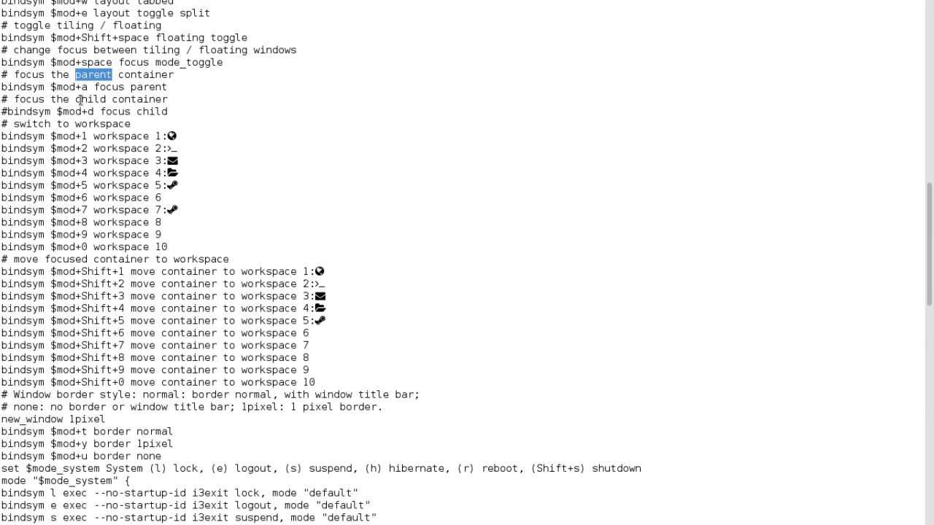
{"action": "left_click_drag", "start_coordinate": [77, 100], "coordinate": [115, 100]}
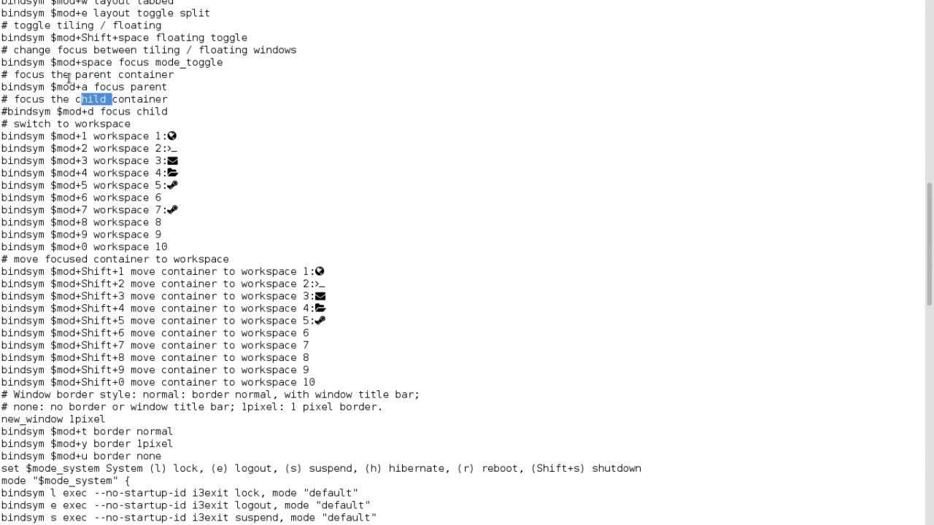
{"action": "mouse_move", "coordinate": [75, 74]}
{"action": "left_mouse_down"}
{"action": "mouse_move", "coordinate": [114, 75]}
{"action": "mouse_move", "coordinate": [108, 98]}
{"action": "left_mouse_up"}
Re-highlight 'child' then 'parent' in the focus parent/child container comments
{"action": "left_click_drag", "start_coordinate": [75, 99], "coordinate": [106, 99]}
{"action": "double_click", "coordinate": [79, 75]}
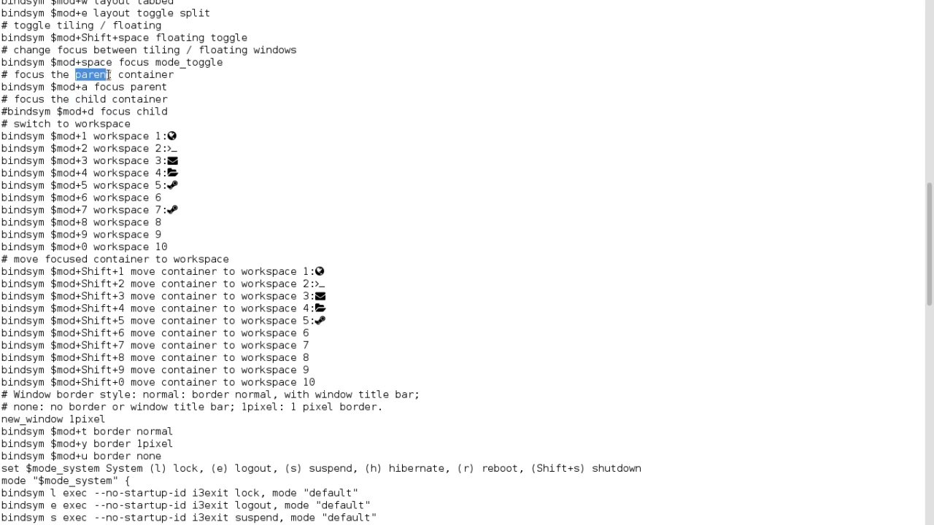
{"action": "left_click", "coordinate": [113, 74]}
{"action": "left_click_drag", "start_coordinate": [113, 74], "coordinate": [70, 74]}
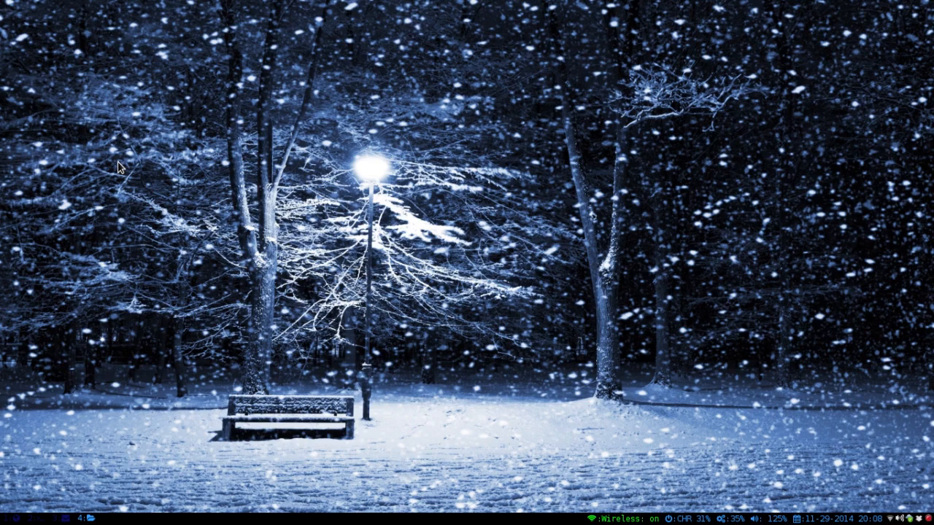
Spawn four tiled screenfetch terminals on the empty workspace, then close two with Ctrl+D
{"action": "key", "text": "super+Return"}
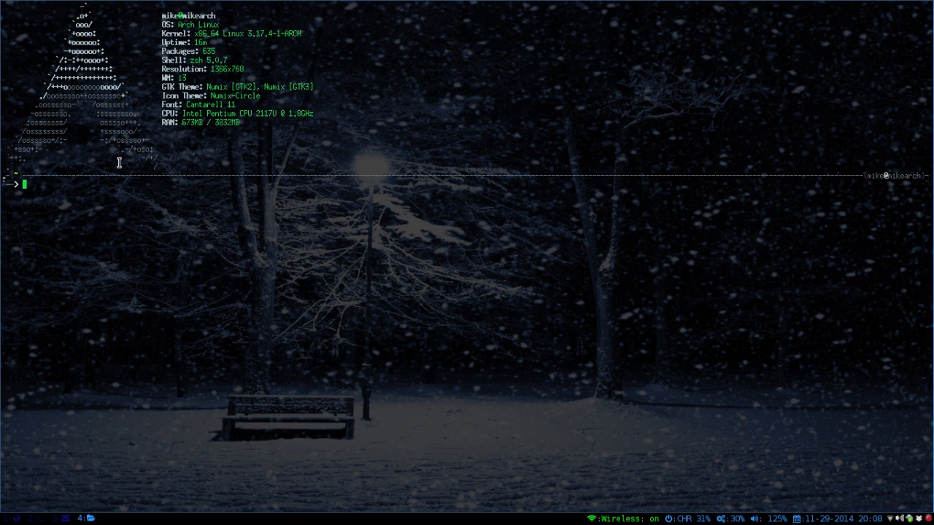
{"action": "key", "text": "super+Return"}
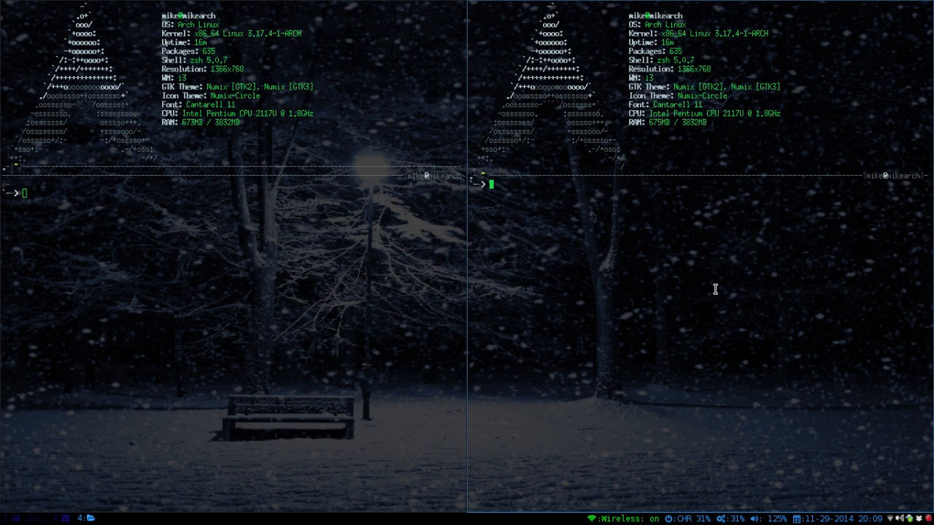
{"action": "key", "text": "super+Return"}
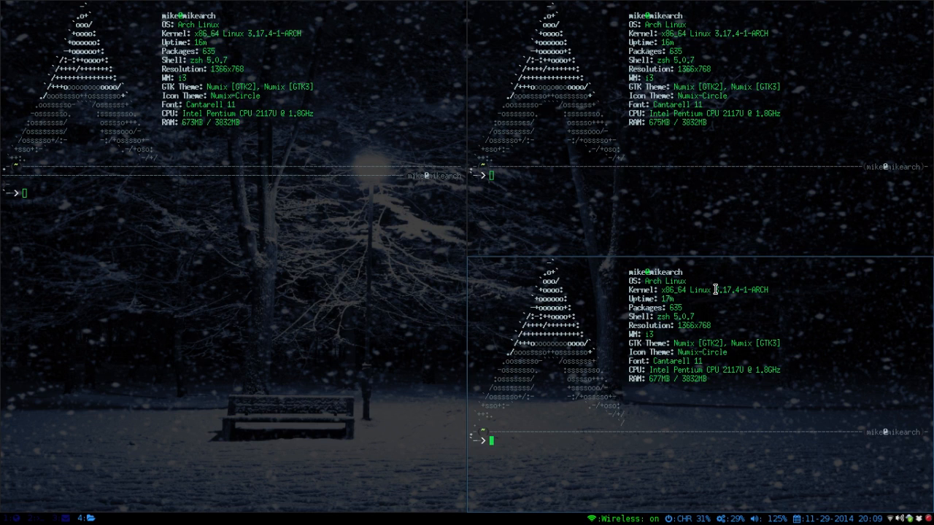
{"action": "key", "text": "super+Return"}
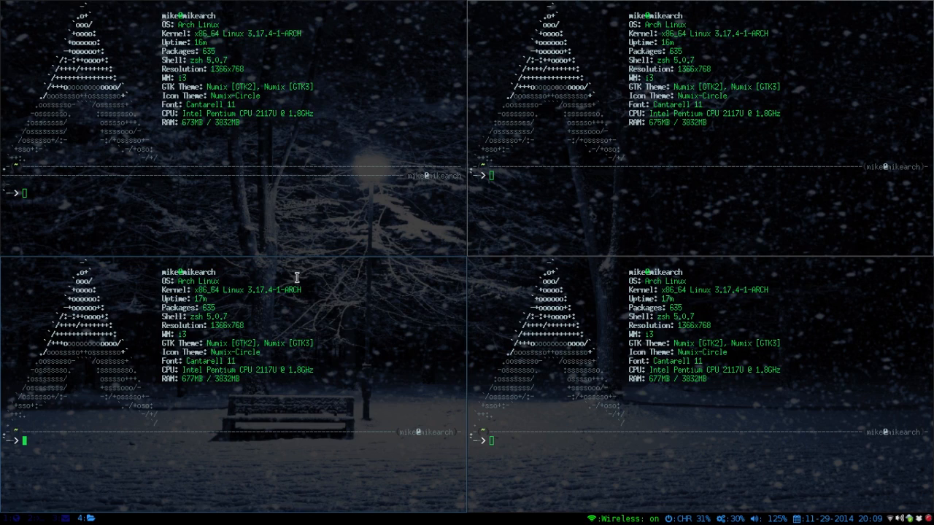
{"action": "key", "text": "ctrl+d"}
{"action": "key", "text": "ctrl+d"}
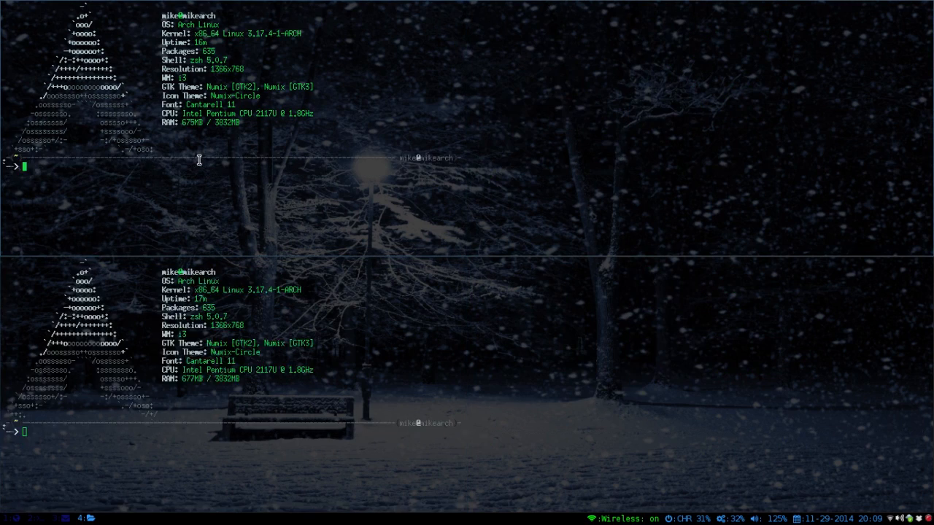
{"action": "key", "text": "ctrl+d"}
{"action": "key", "text": "ctrl+d"}
Jump to workspace 1 with the Mastering i3 blog, then to workspace 2 with the config in gedit
{"action": "key", "text": "super+1"}
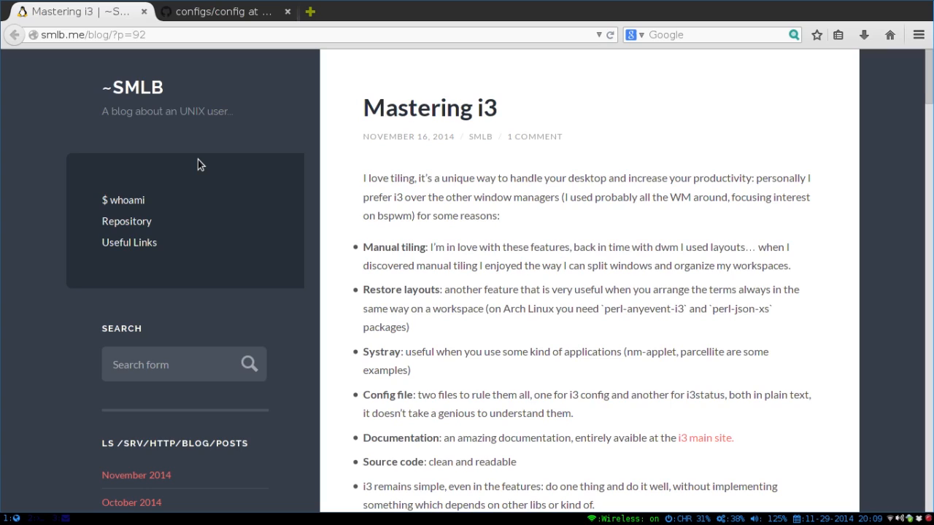
{"action": "key", "text": "super+2"}
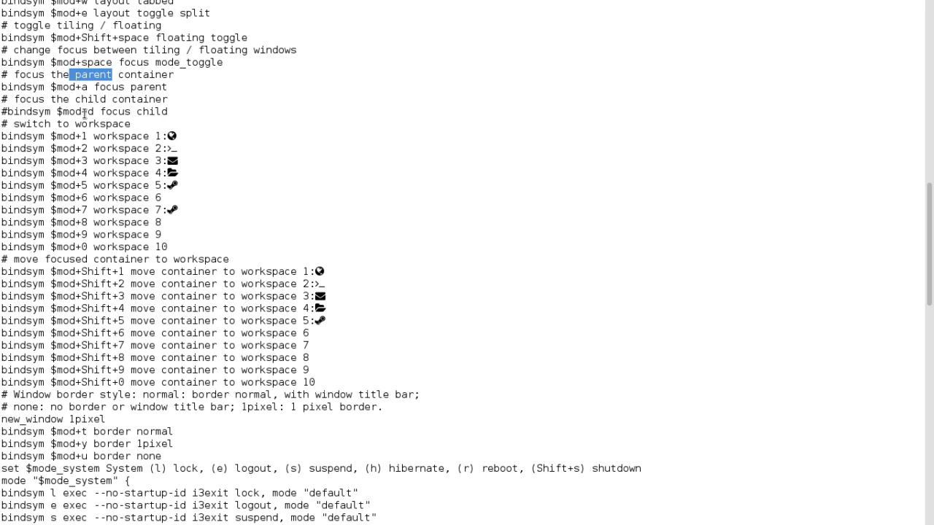
{"action": "left_click", "coordinate": [6, 86]}
{"action": "left_click_drag", "start_coordinate": [4, 86], "coordinate": [171, 88]}
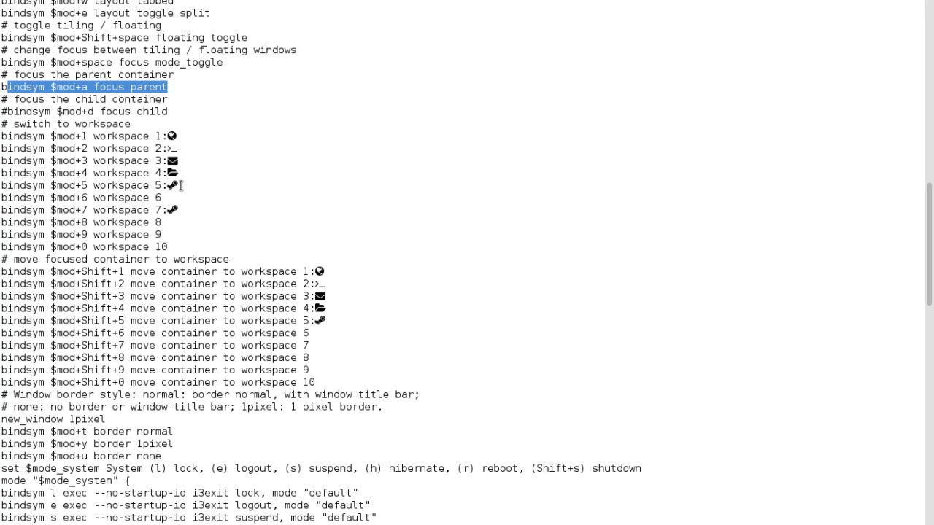
Remove the icon from workspace 7 and copy workspace 3's envelope icon
{"action": "left_click", "coordinate": [178, 209]}
{"action": "key", "text": "BackSpace"}
{"action": "key", "text": "Up"}
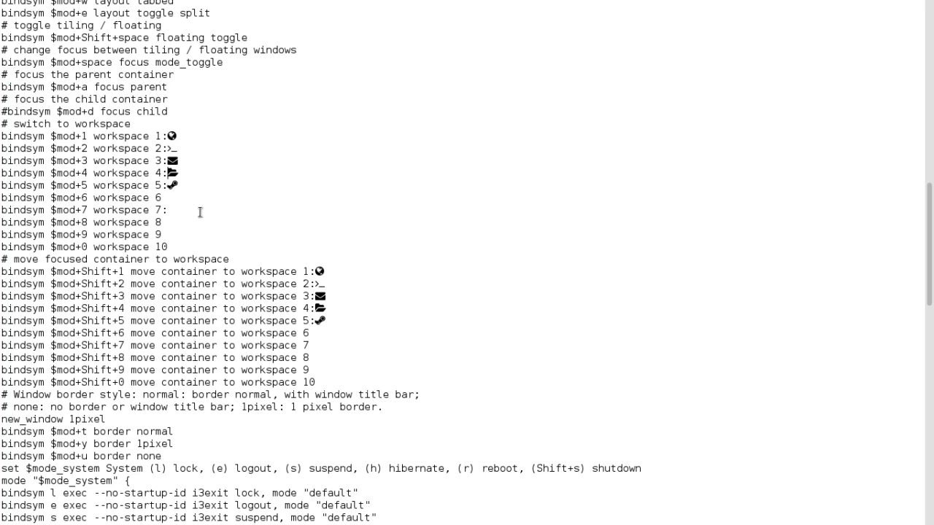
{"action": "double_click", "coordinate": [174, 161]}
{"action": "right_click", "coordinate": [174, 160]}
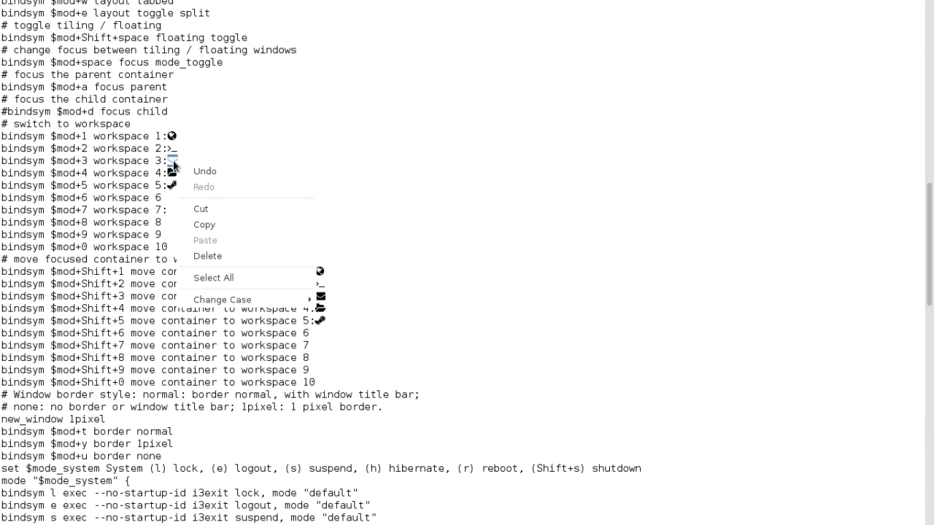
{"action": "left_click", "coordinate": [223, 224]}
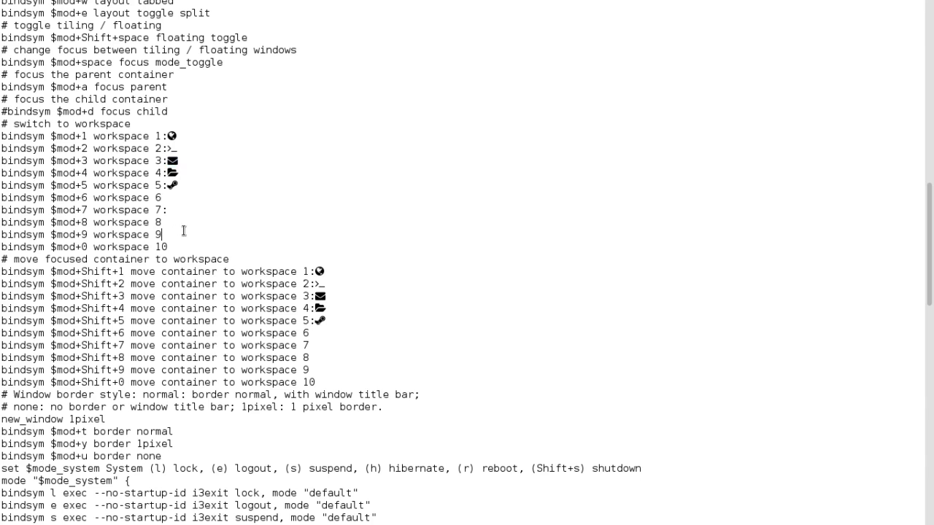
Paste the envelope icon after 'workspace 9:', save the config and leave fullscreen
{"action": "left_click", "coordinate": [185, 228]}
{"action": "type", "text": ":"}
{"action": "key", "text": "ctrl+v"}
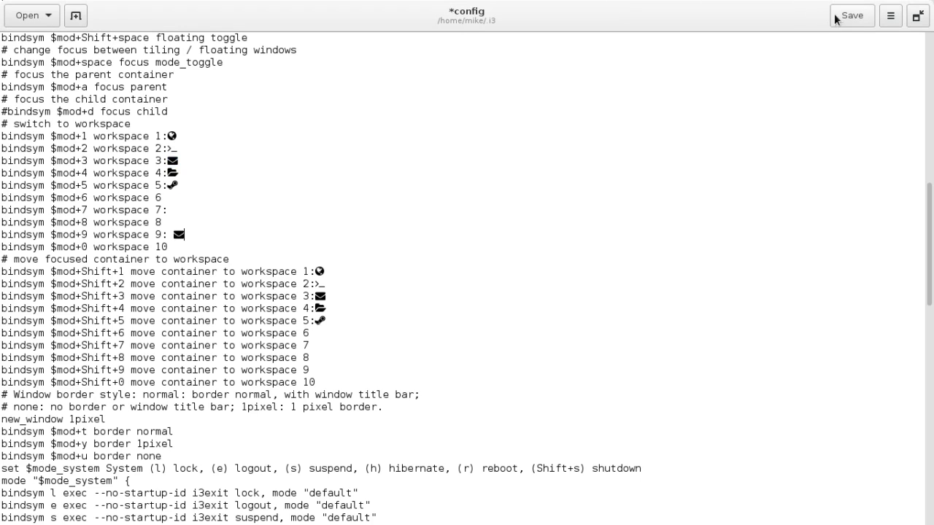
{"action": "left_click", "coordinate": [846, 16]}
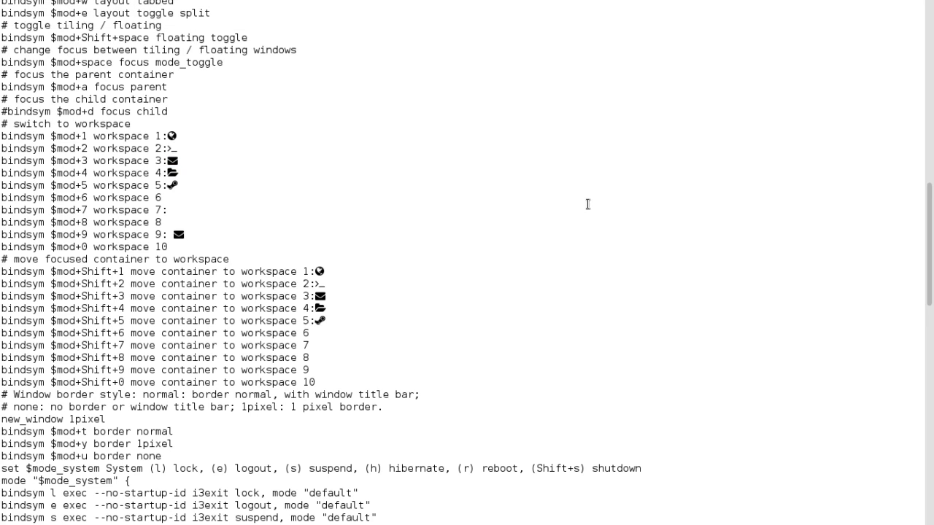
{"action": "key", "text": "super+f"}
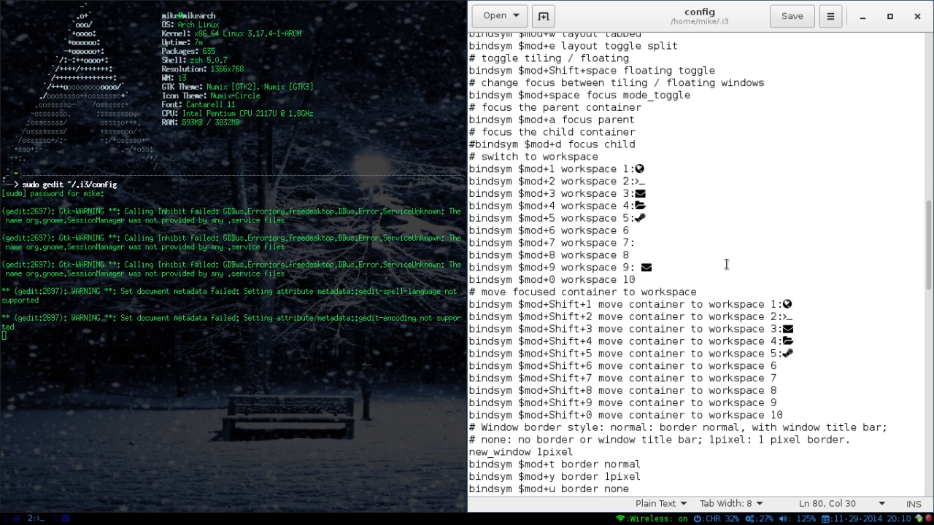
Delete workspace 9's envelope icon again and move gedit to workspace 5 with $mod+Shift+5
{"action": "key", "text": "super+f"}
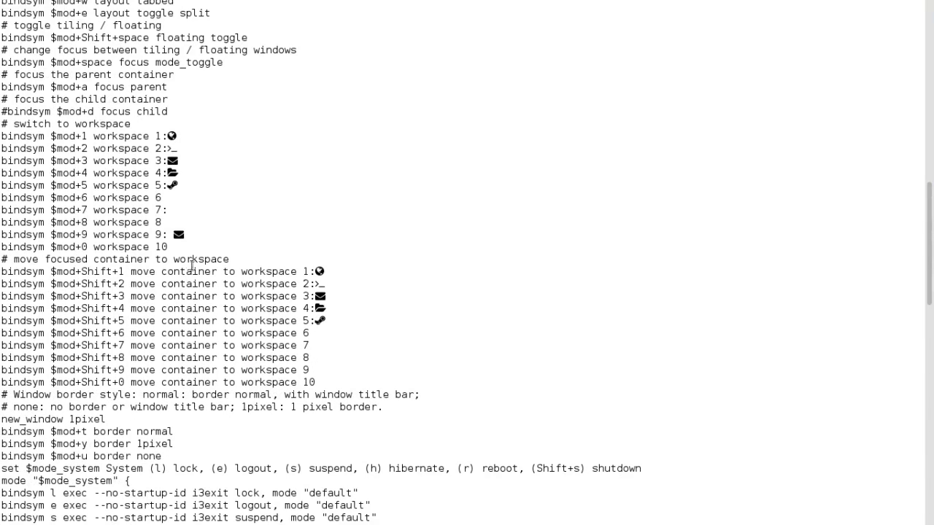
{"action": "key", "text": "BackSpace"}
{"action": "key", "text": "Up"}
{"action": "key", "text": "Up"}
{"action": "key", "text": "Up"}
{"action": "key", "text": "Up"}
{"action": "key", "text": "Up"}
{"action": "key", "text": "Up"}
{"action": "key", "text": "Up"}
{"action": "key", "text": "Up"}
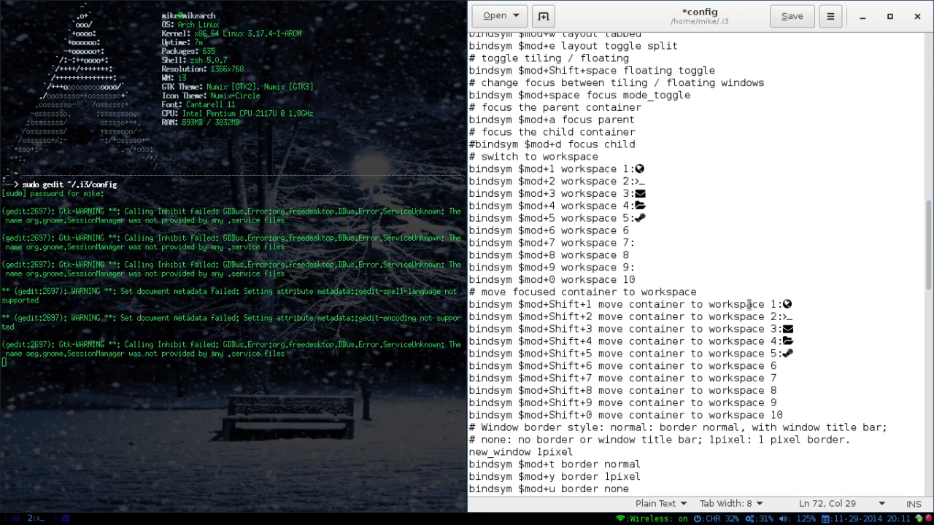
{"action": "key", "text": "super+shift+q"}
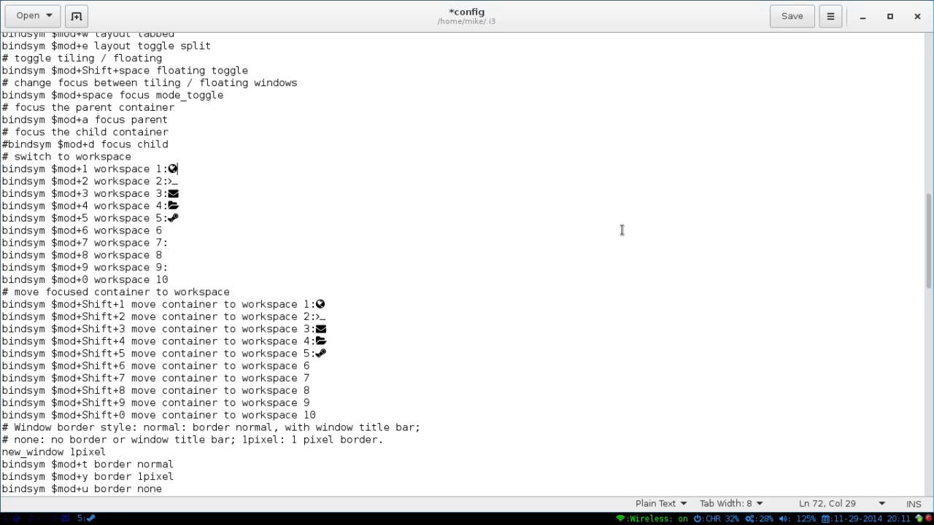
{"action": "left_click_drag", "start_coordinate": [930, 210], "coordinate": [930, 268]}
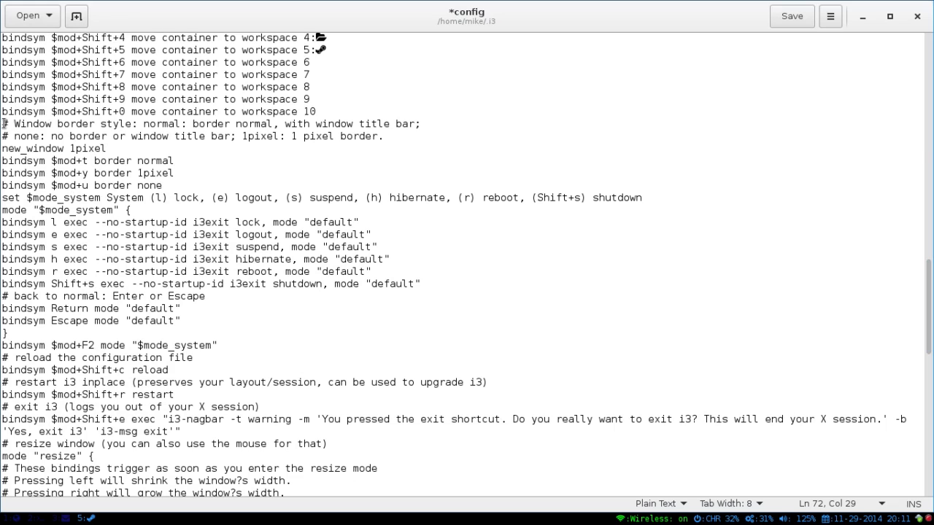
Highlight the window border style section of the config to point it out
{"action": "mouse_move", "coordinate": [4, 124]}
{"action": "left_mouse_down"}
{"action": "mouse_move", "coordinate": [475, 240]}
{"action": "mouse_move", "coordinate": [487, 298]}
{"action": "left_mouse_up"}
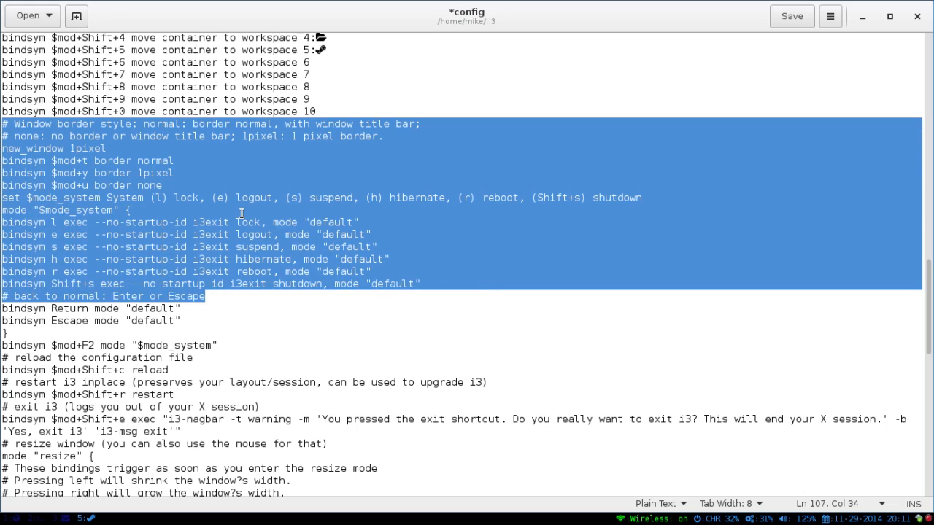
{"action": "left_click", "coordinate": [102, 148]}
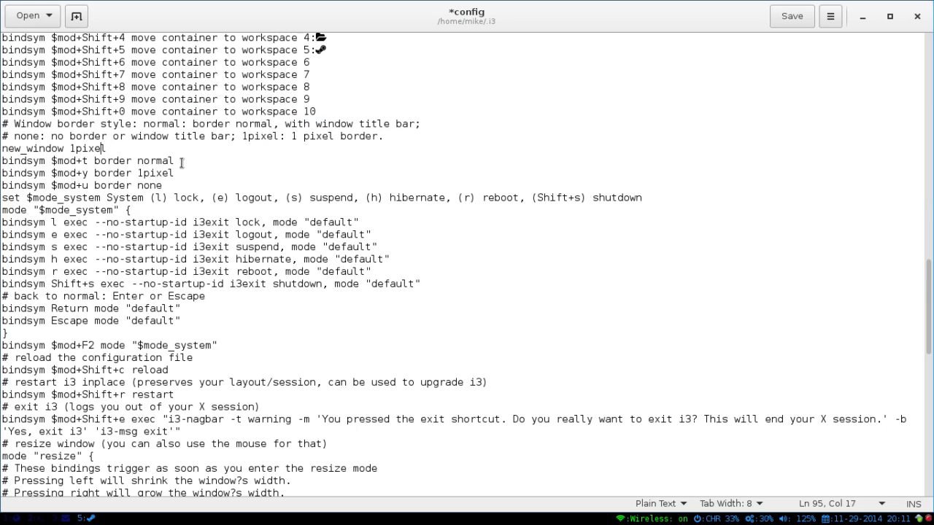
{"action": "left_click", "coordinate": [179, 161]}
Switch to empty workspace 4 and launch a terminal running screenfetch
{"action": "key", "text": "super+4"}
{"action": "key", "text": "super+Return"}
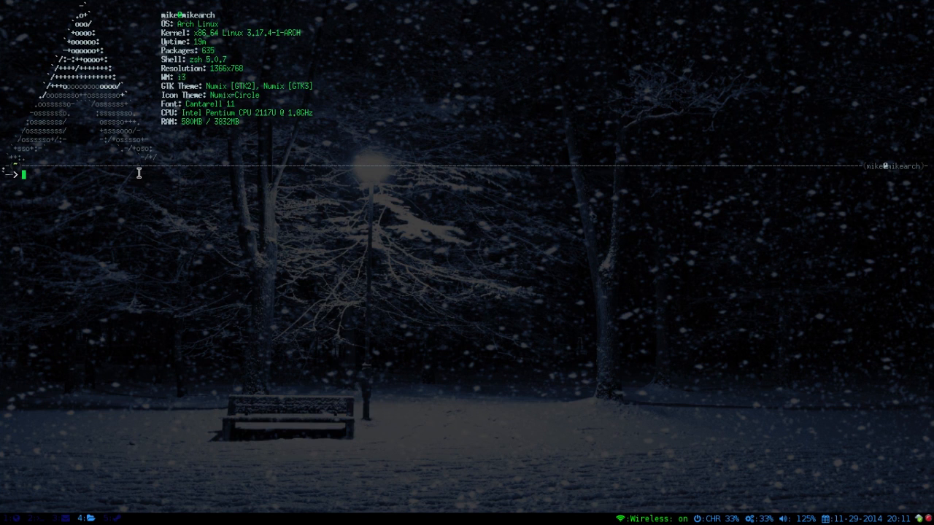
Toggle the terminal's border on and off, then add a second terminal beside it
{"action": "key", "text": "super+b"}
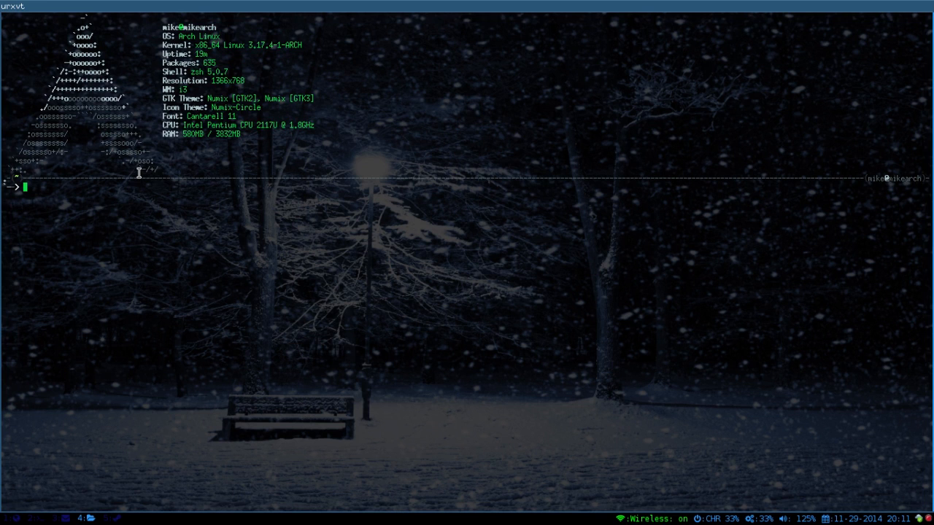
{"action": "key", "text": "super+b"}
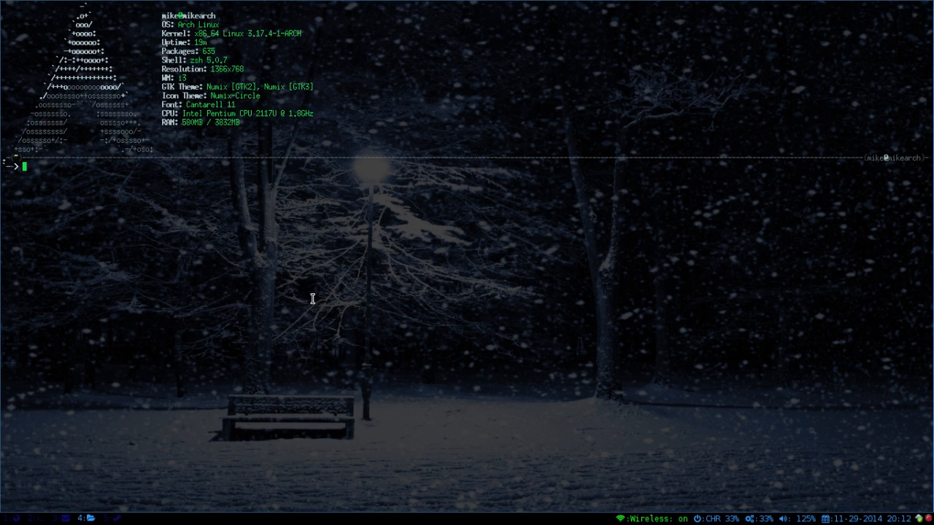
{"action": "key", "text": "super+Return"}
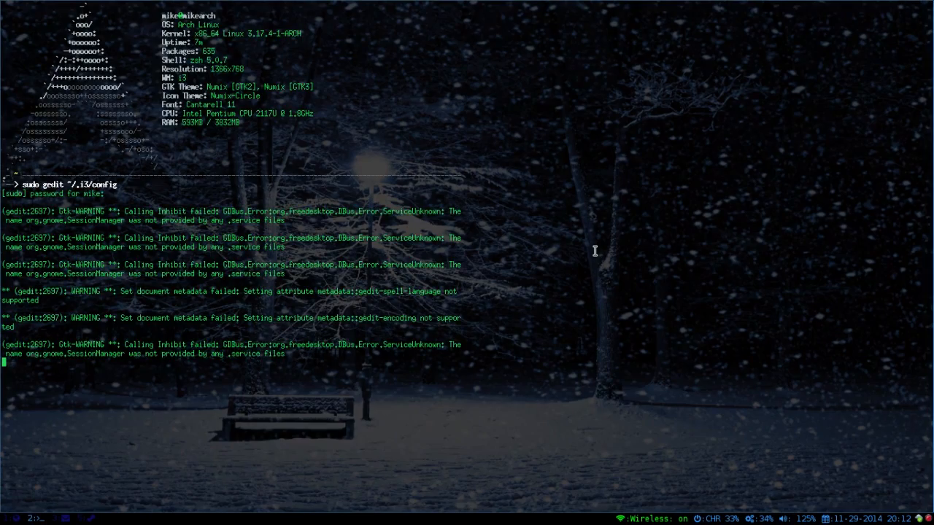
Return to workspace 5 and make the config editor fill the screen
{"action": "key", "text": "super+5"}
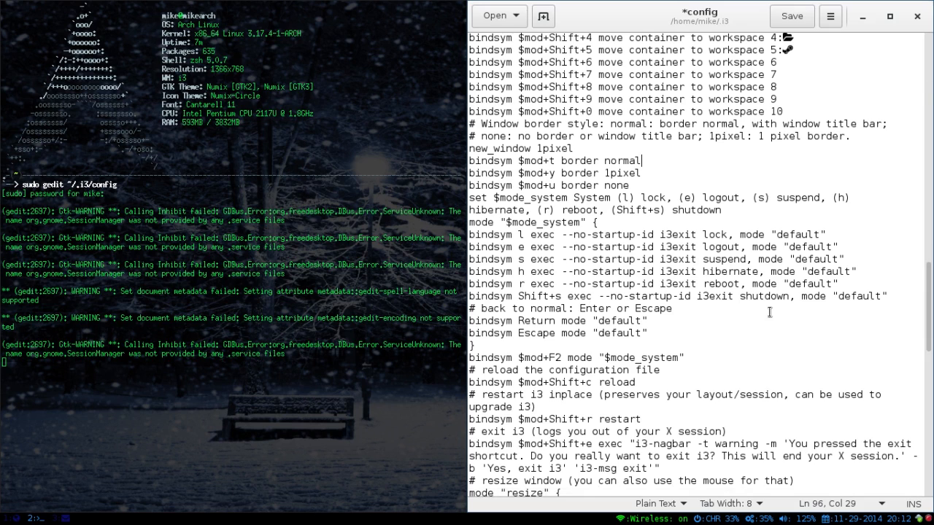
{"action": "key", "text": "super+f"}
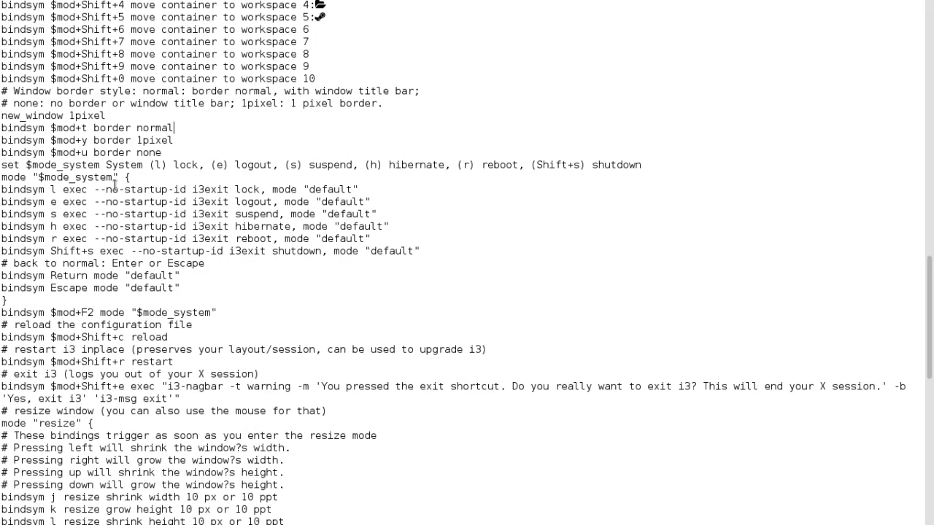
{"action": "left_click", "coordinate": [2, 165]}
{"action": "left_click", "coordinate": [2, 165]}
{"action": "left_click_drag", "start_coordinate": [1, 165], "coordinate": [467, 273]}
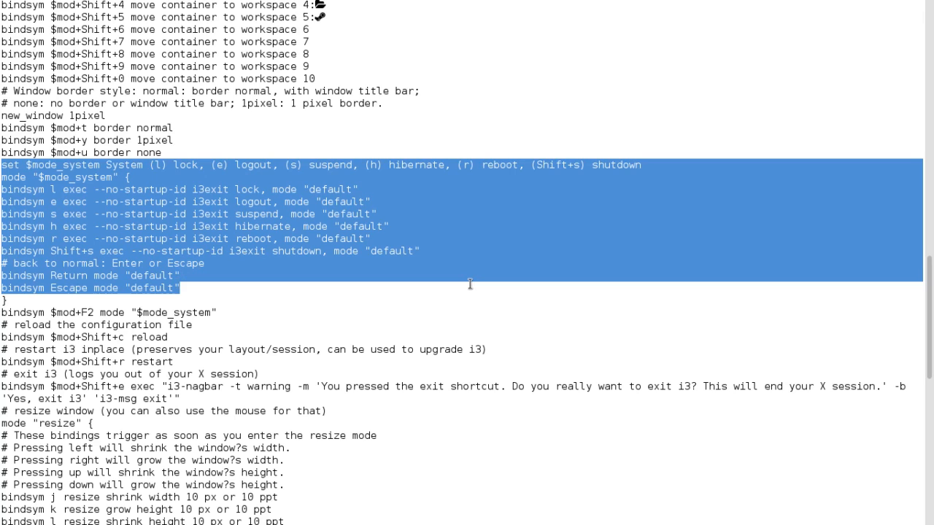
{"action": "left_click_drag", "start_coordinate": [51, 313], "coordinate": [95, 312]}
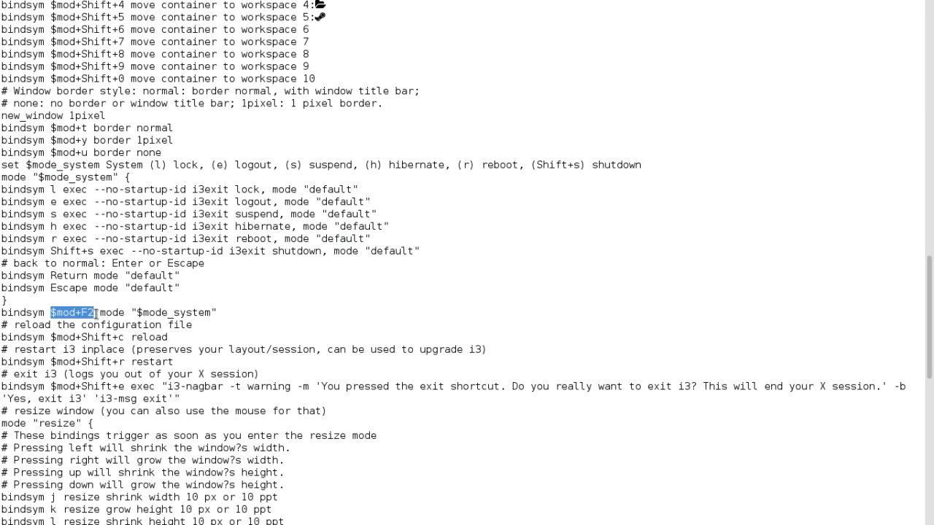
{"action": "key", "text": "super+f"}
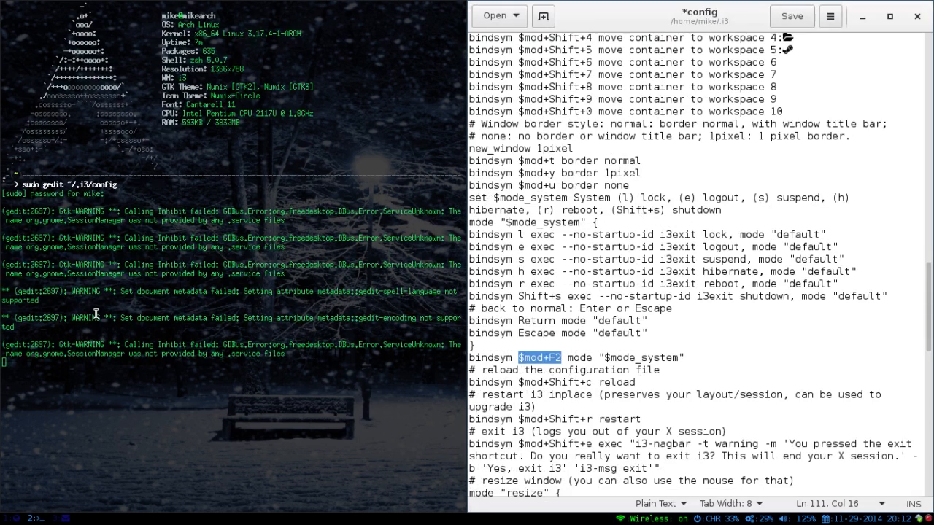
{"action": "key", "text": "super+F2"}
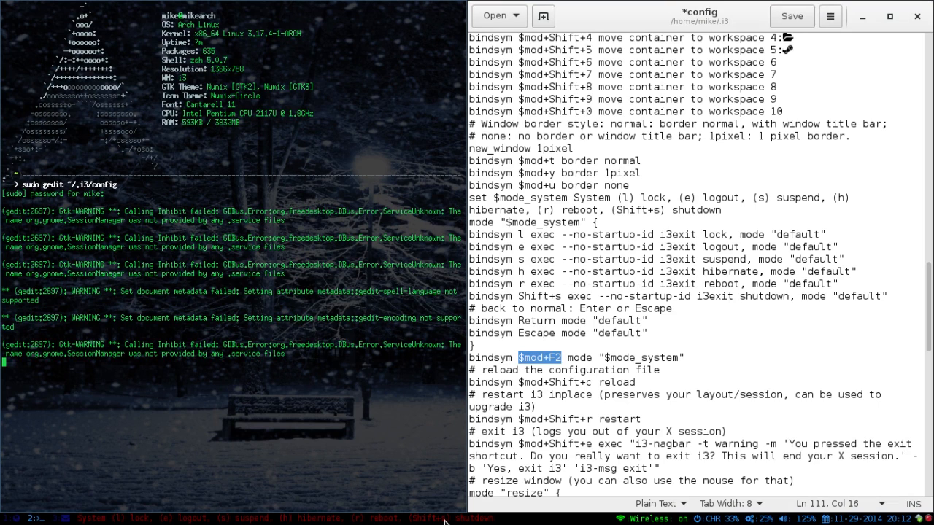
{"action": "key", "text": "Escape"}
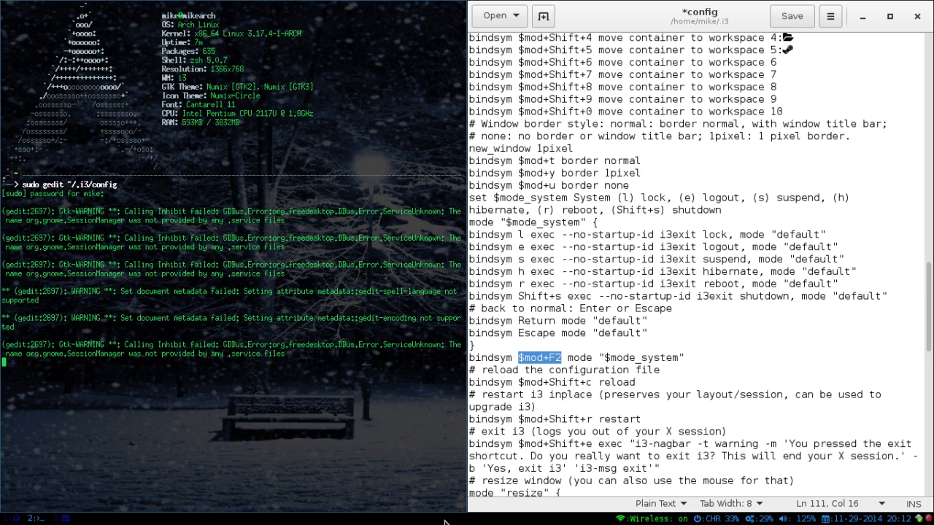
{"action": "key", "text": "super+f"}
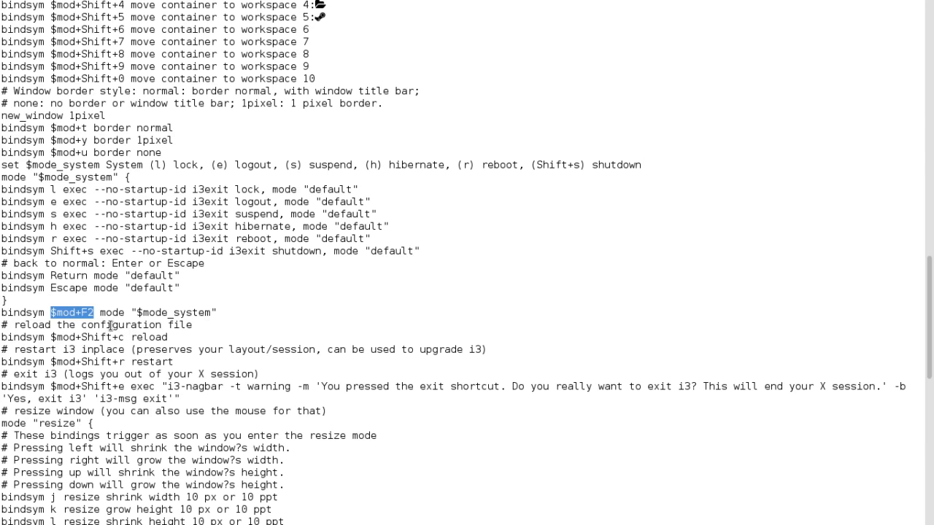
{"action": "left_click", "coordinate": [61, 337]}
{"action": "left_click_drag", "start_coordinate": [57, 337], "coordinate": [168, 337]}
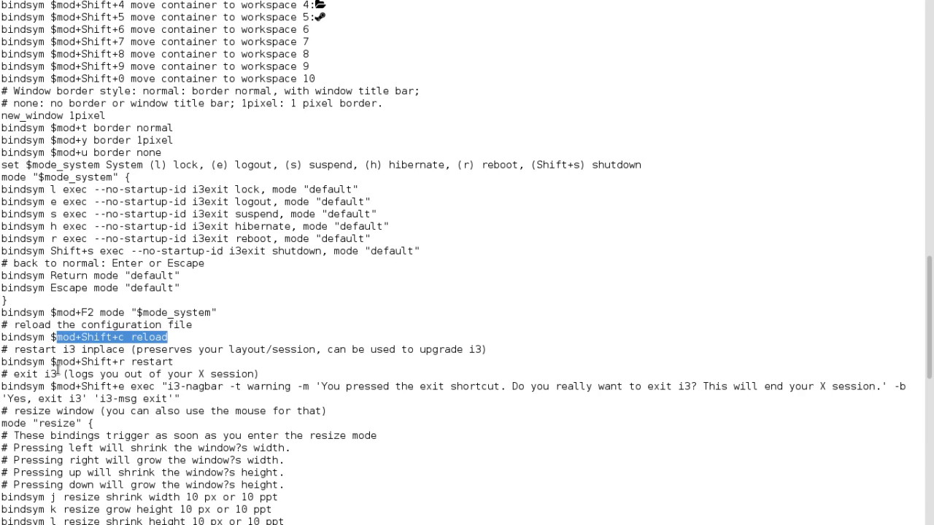
{"action": "mouse_move", "coordinate": [63, 362]}
{"action": "left_mouse_down"}
{"action": "mouse_move", "coordinate": [145, 362]}
{"action": "mouse_move", "coordinate": [126, 363]}
{"action": "left_mouse_up"}
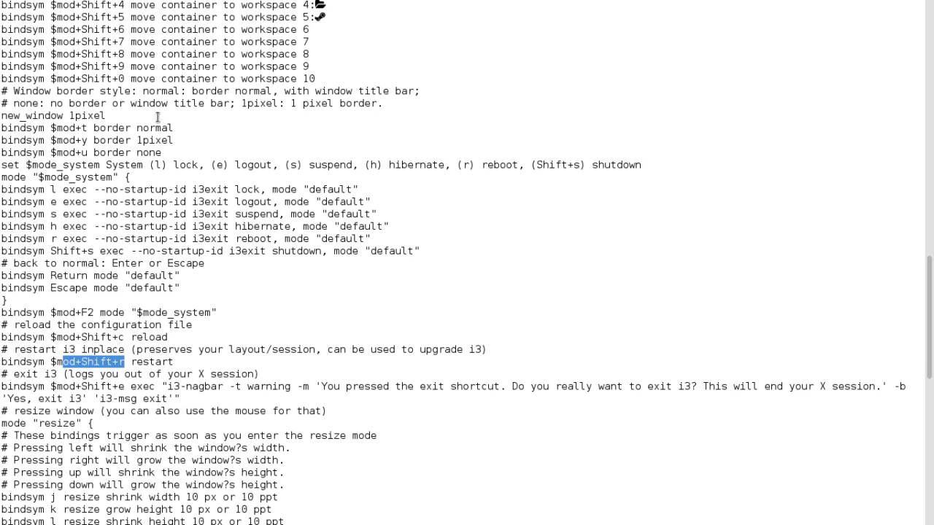
{"action": "left_click_drag", "start_coordinate": [124, 213], "coordinate": [344, 240]}
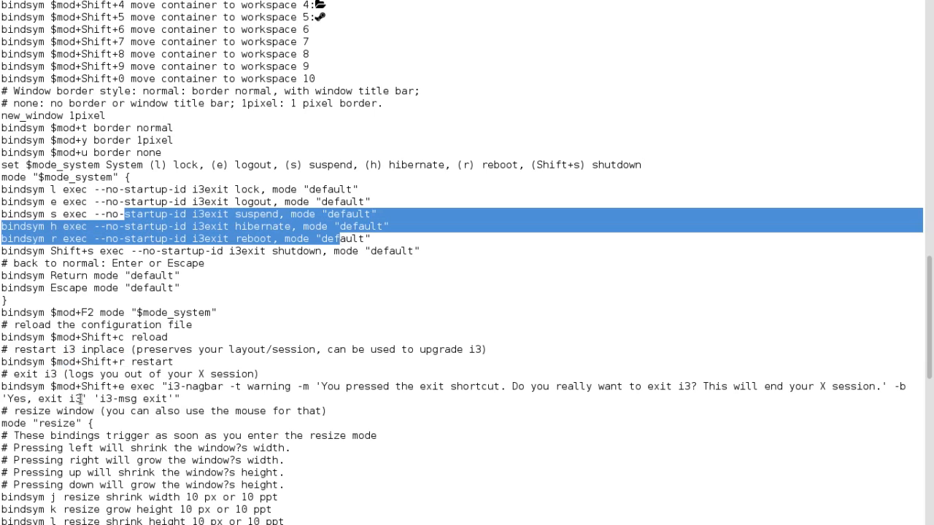
{"action": "left_click_drag", "start_coordinate": [57, 387], "coordinate": [131, 391]}
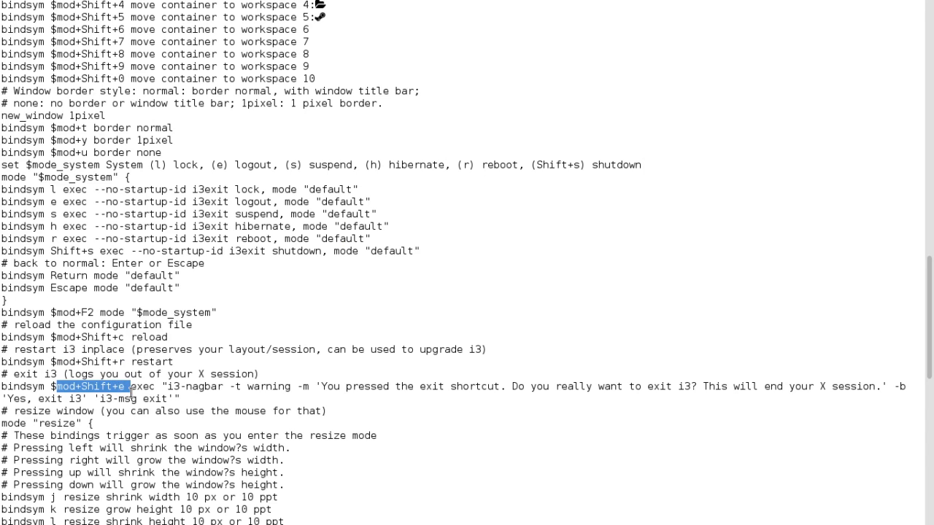
{"action": "key", "text": "super+f"}
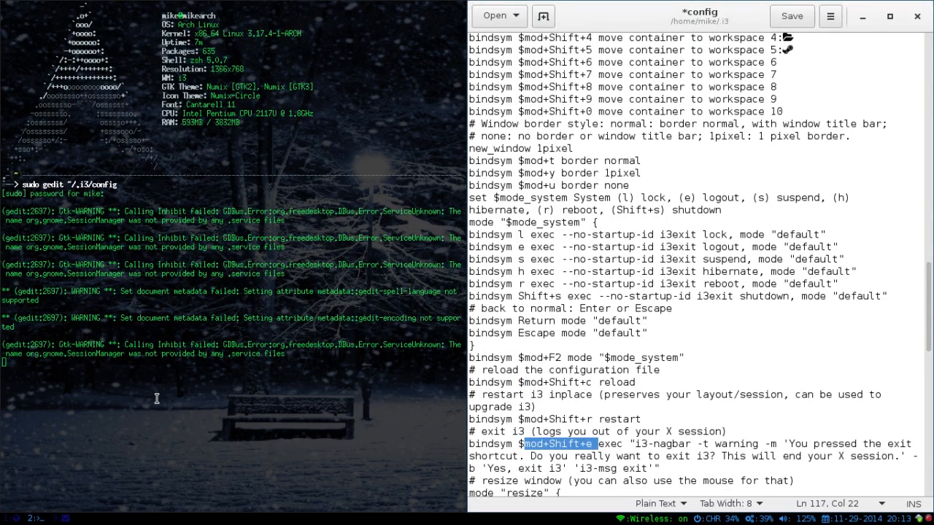
{"action": "key", "text": "super+shift+e"}
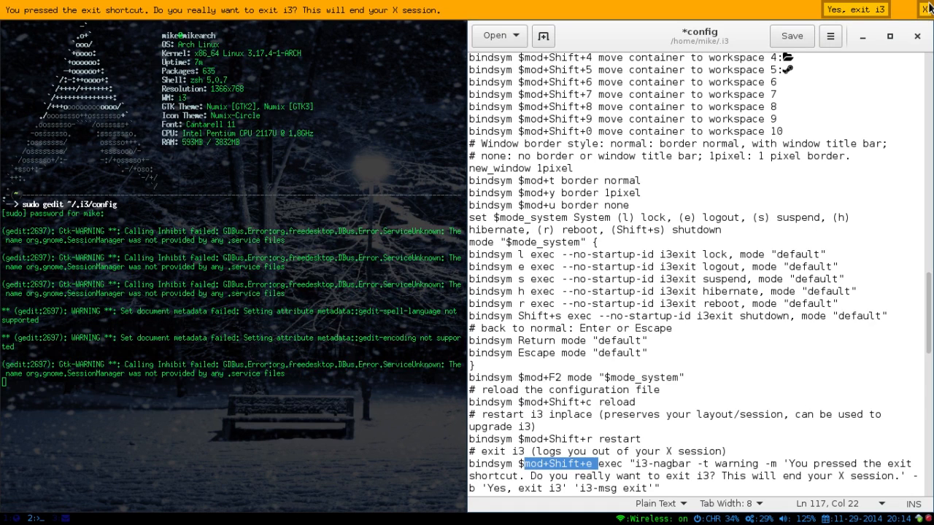
{"action": "left_click", "coordinate": [925, 8]}
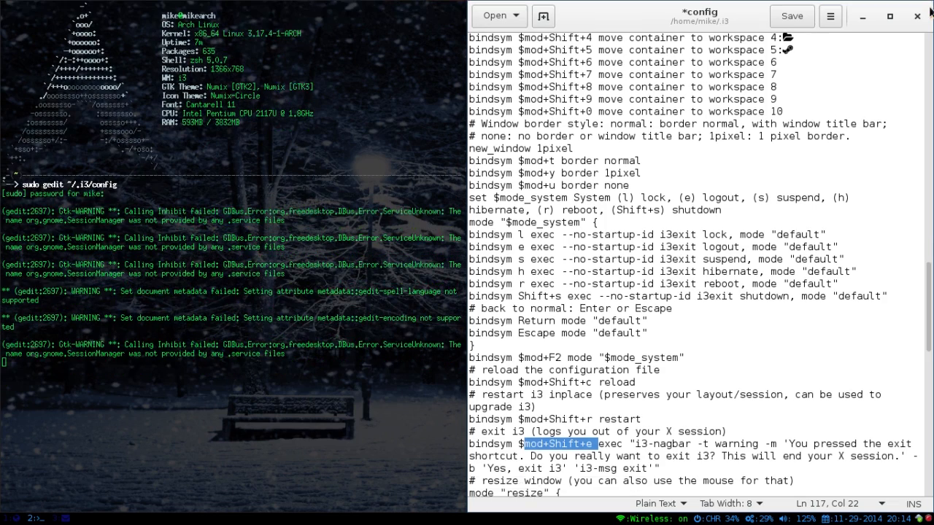
{"action": "left_click", "coordinate": [764, 237]}
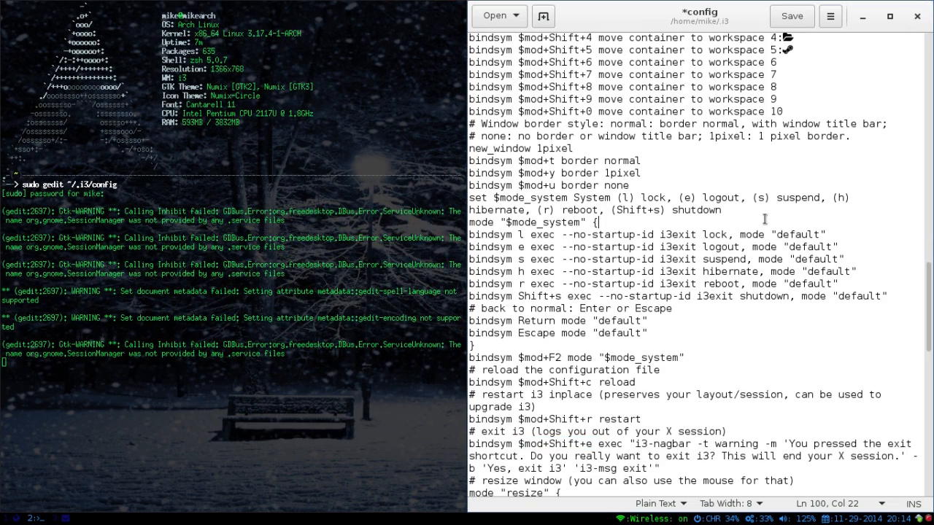
{"action": "key", "text": "super+f"}
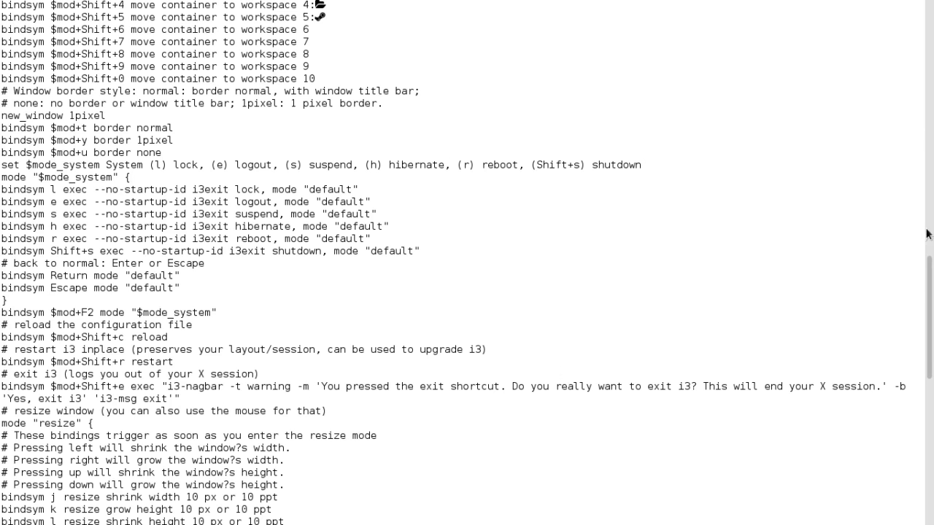
{"action": "left_click_drag", "start_coordinate": [931, 266], "coordinate": [930, 336]}
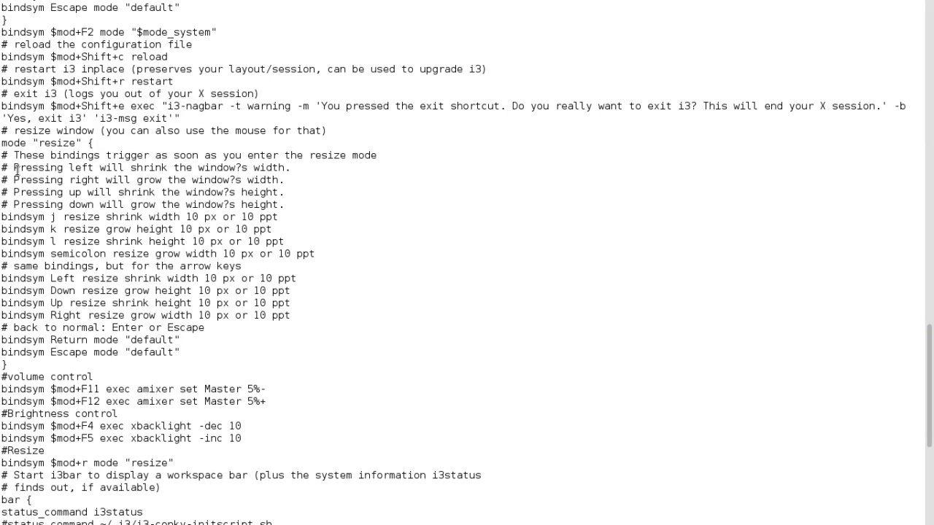
{"action": "mouse_move", "coordinate": [31, 168]}
{"action": "left_mouse_down"}
{"action": "mouse_move", "coordinate": [308, 181]}
{"action": "mouse_move", "coordinate": [299, 253]}
{"action": "left_mouse_up"}
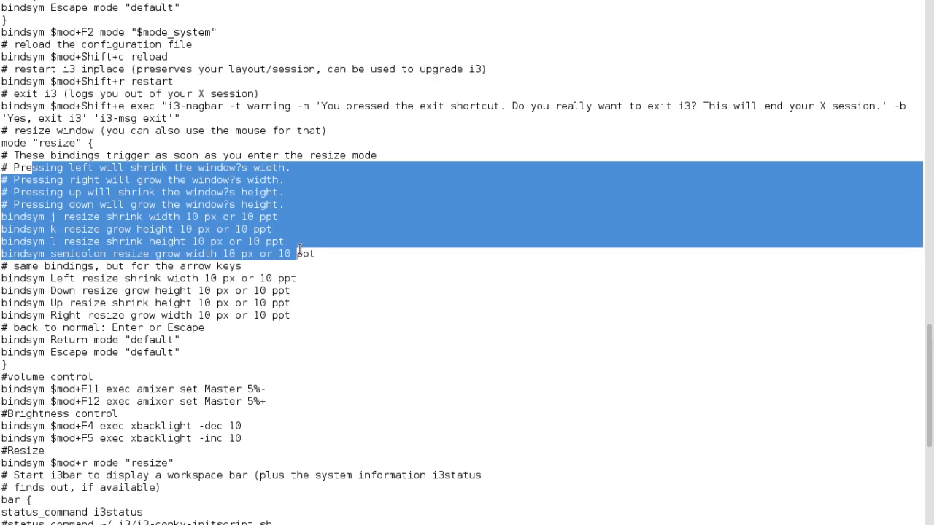
{"action": "left_click", "coordinate": [70, 226]}
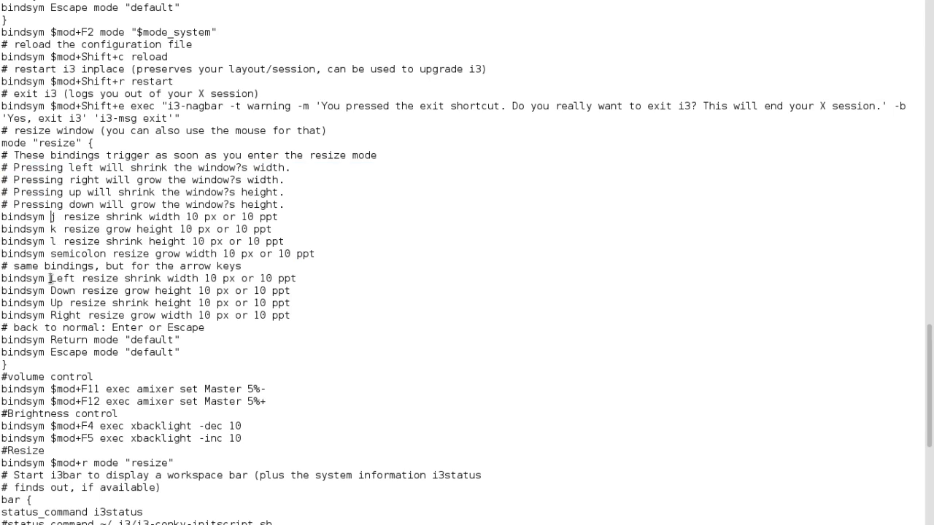
{"action": "left_click_drag", "start_coordinate": [50, 278], "coordinate": [73, 281]}
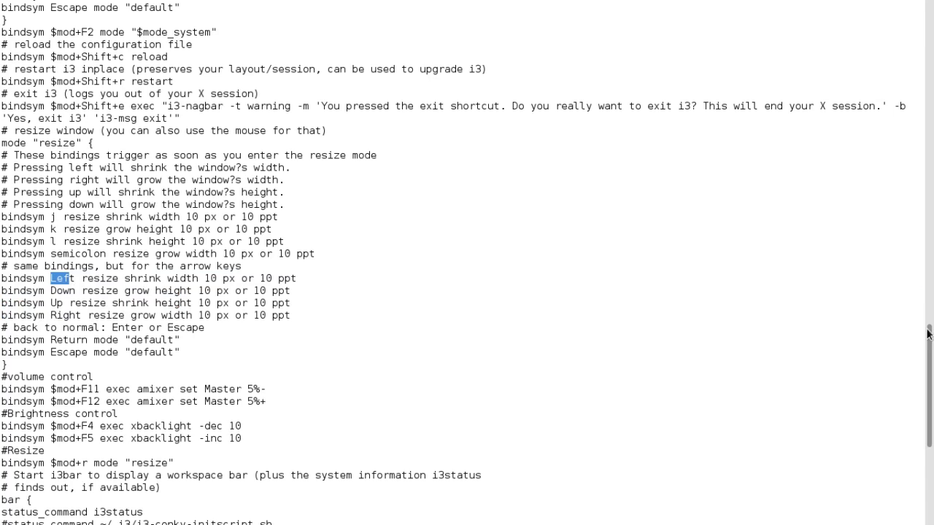
{"action": "left_click_drag", "start_coordinate": [928, 332], "coordinate": [930, 372]}
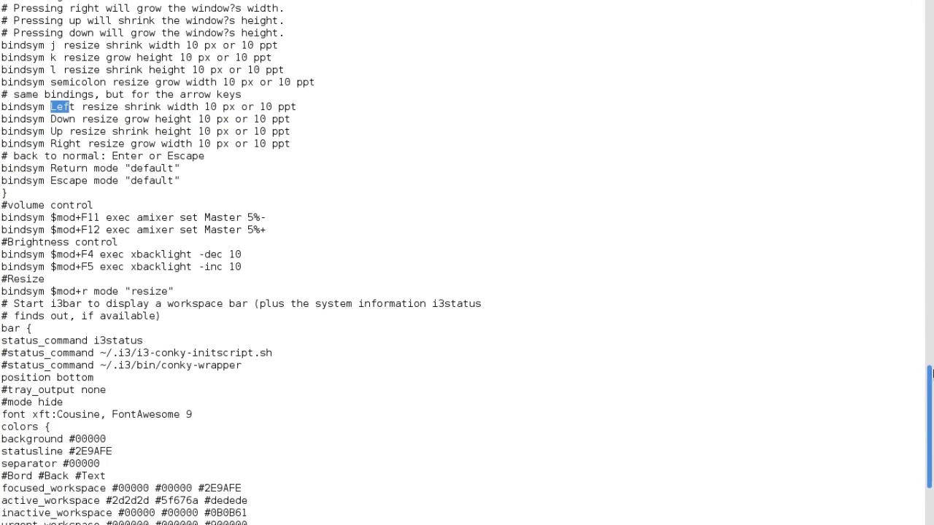
{"action": "left_click_drag", "start_coordinate": [930, 372], "coordinate": [930, 387]}
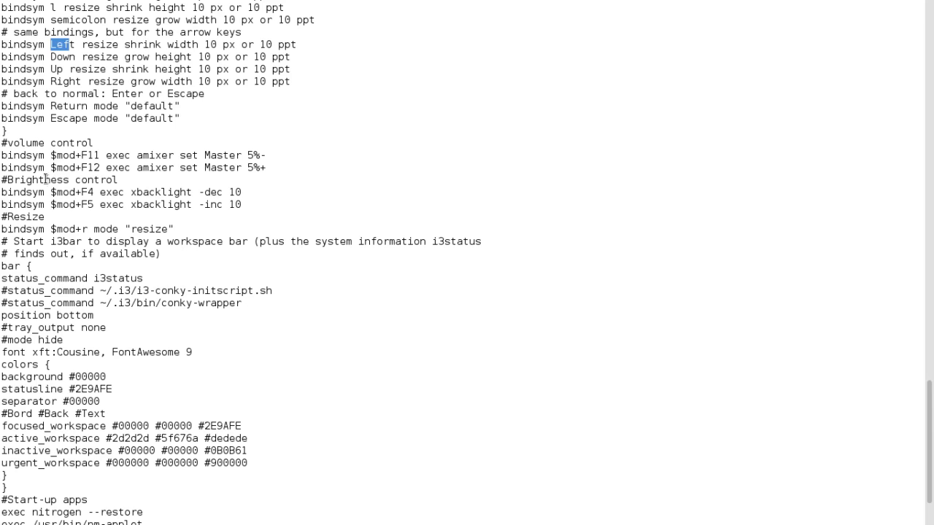
Show the i3bar beside the editor to lower volume to 100%, then refill the screen at #Resize
{"action": "left_click", "coordinate": [60, 155]}
{"action": "key", "text": "super+f"}
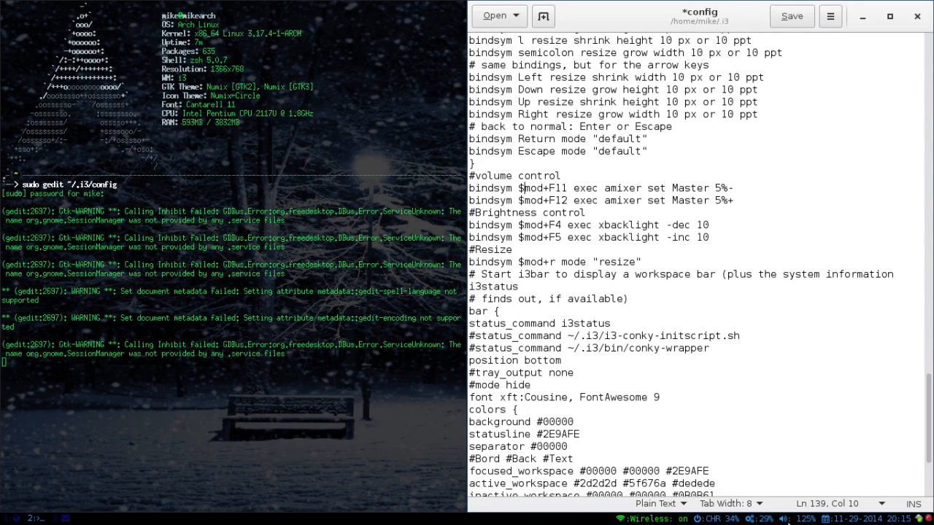
{"action": "scroll", "coordinate": [789, 520], "scroll_direction": "down", "scroll_amount": 3}
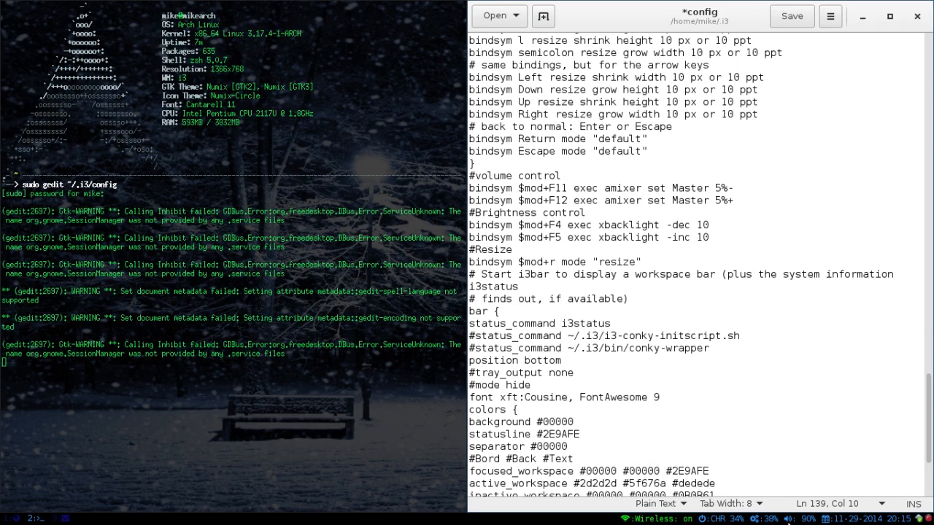
{"action": "scroll", "coordinate": [789, 519], "scroll_direction": "down", "scroll_amount": 4}
{"action": "scroll", "coordinate": [790, 519], "scroll_direction": "down", "scroll_amount": 4}
{"action": "scroll", "coordinate": [789, 518], "scroll_direction": "up", "scroll_amount": 5}
{"action": "scroll", "coordinate": [790, 518], "scroll_direction": "up", "scroll_amount": 3}
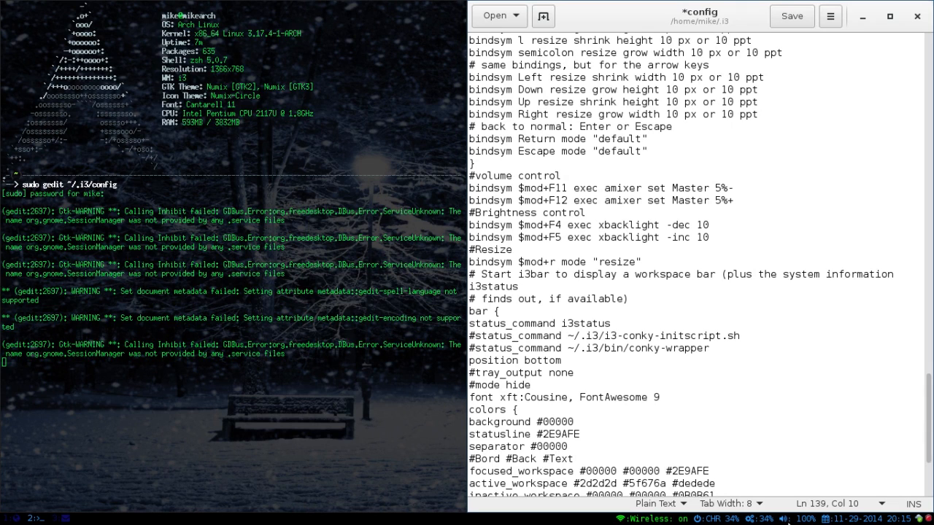
{"action": "key", "text": "super+f"}
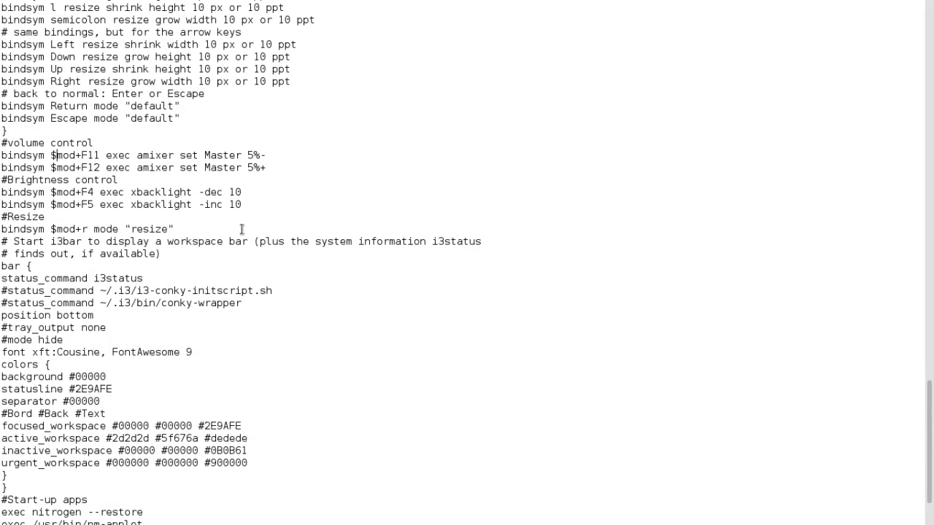
{"action": "left_click", "coordinate": [214, 216]}
{"action": "left_click", "coordinate": [2, 265]}
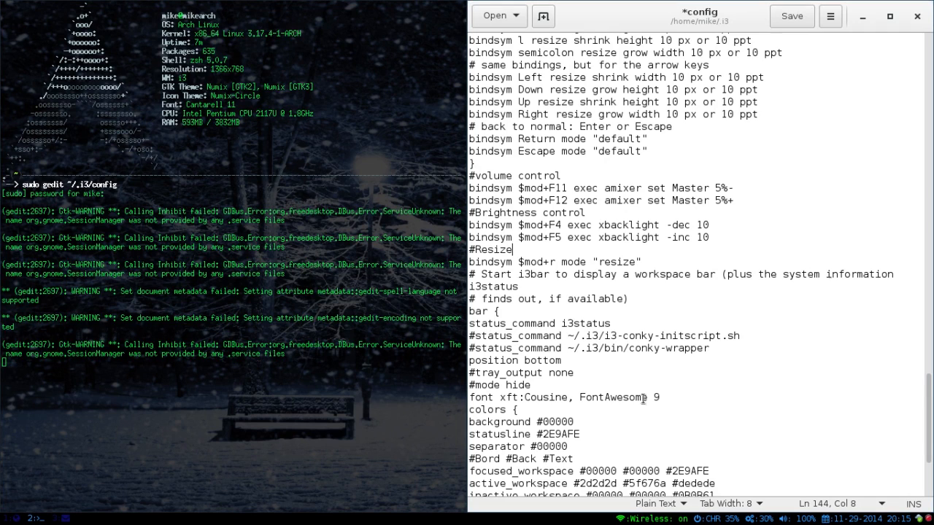
{"action": "left_click_drag", "start_coordinate": [563, 323], "coordinate": [613, 323]}
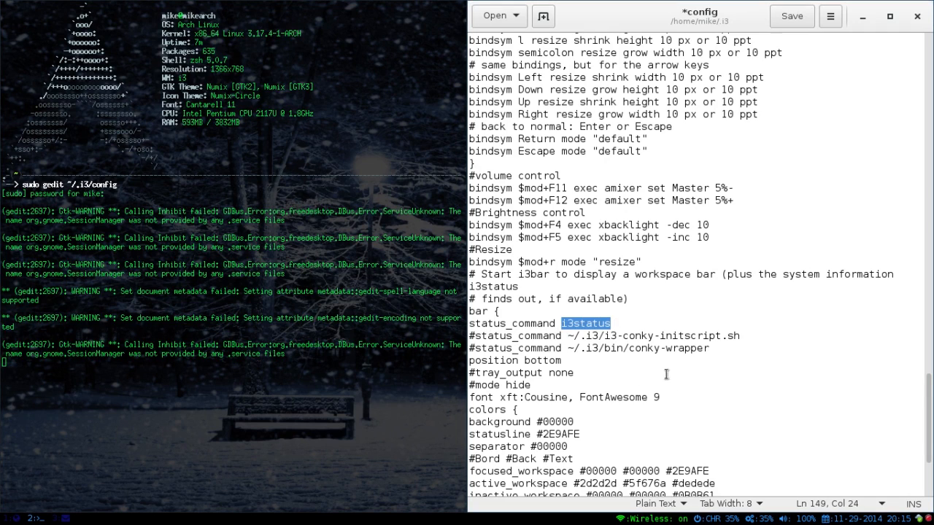
{"action": "left_click", "coordinate": [701, 410]}
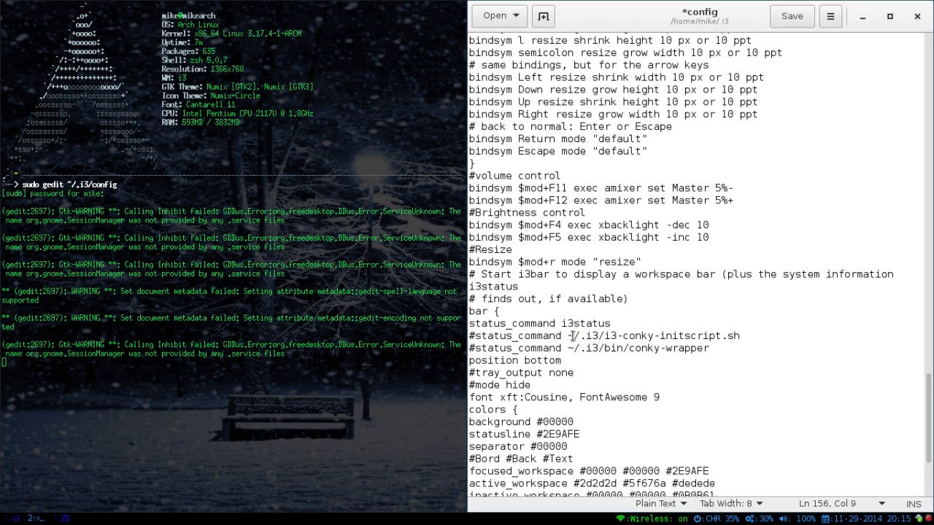
{"action": "left_click_drag", "start_coordinate": [574, 336], "coordinate": [753, 336]}
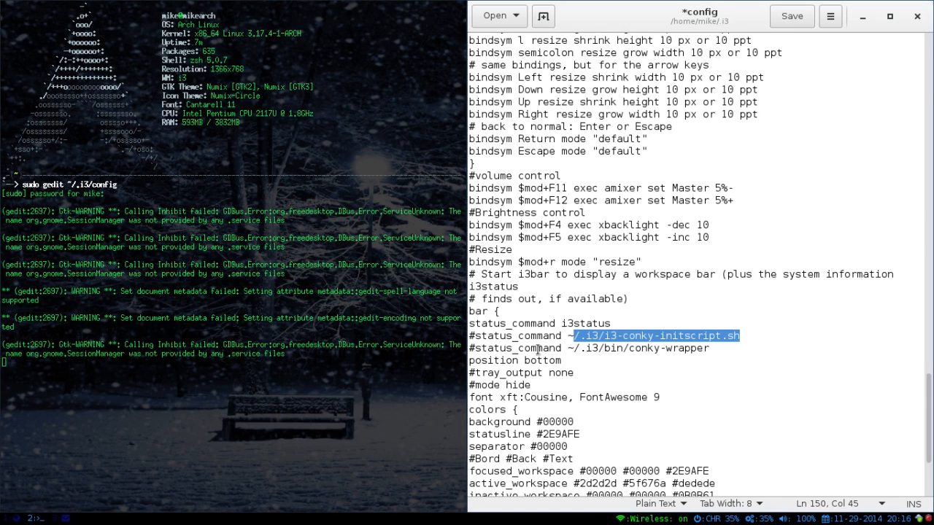
{"action": "left_click", "coordinate": [567, 360]}
{"action": "key", "text": "BackSpace"}
{"action": "key", "text": "BackSpace"}
{"action": "key", "text": "BackSpace"}
{"action": "key", "text": "BackSpace"}
{"action": "key", "text": "BackSpace"}
{"action": "key", "text": "BackSpace"}
{"action": "type", "text": "top"}
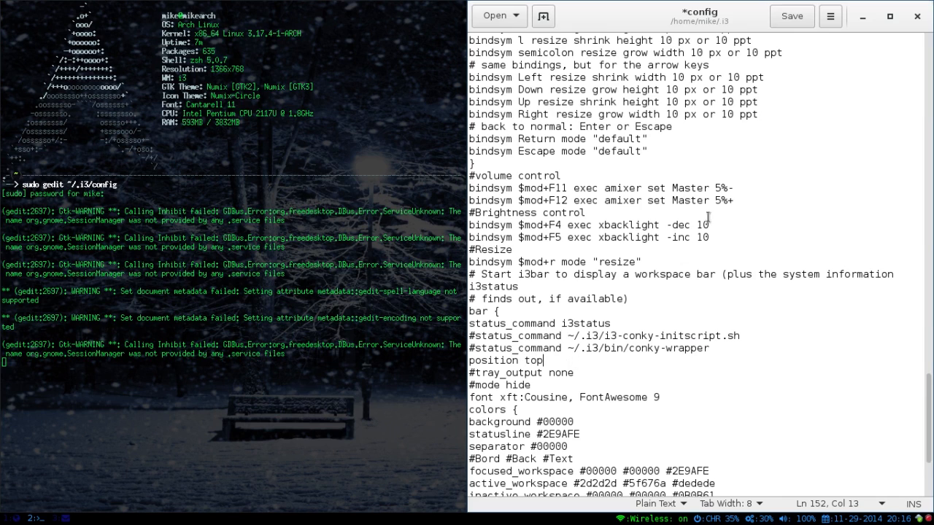
{"action": "left_click", "coordinate": [793, 16]}
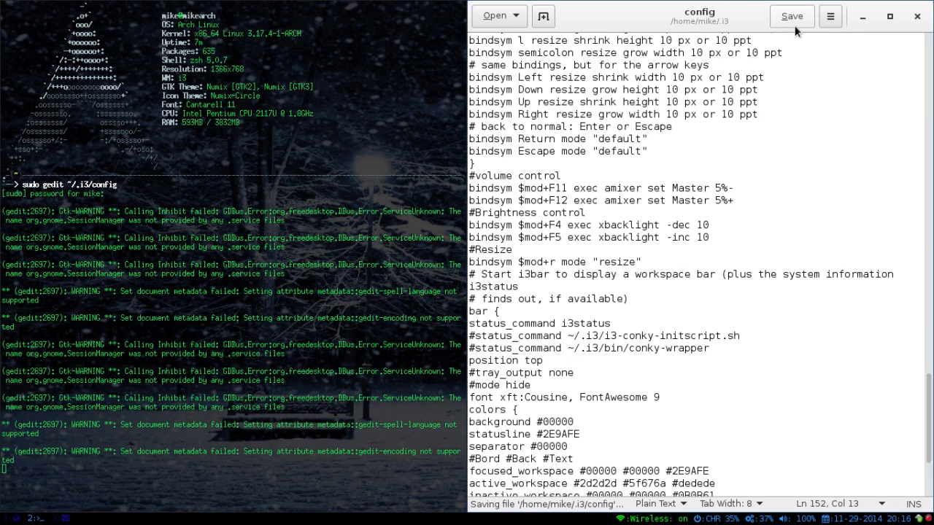
{"action": "key", "text": "super+shift+r"}
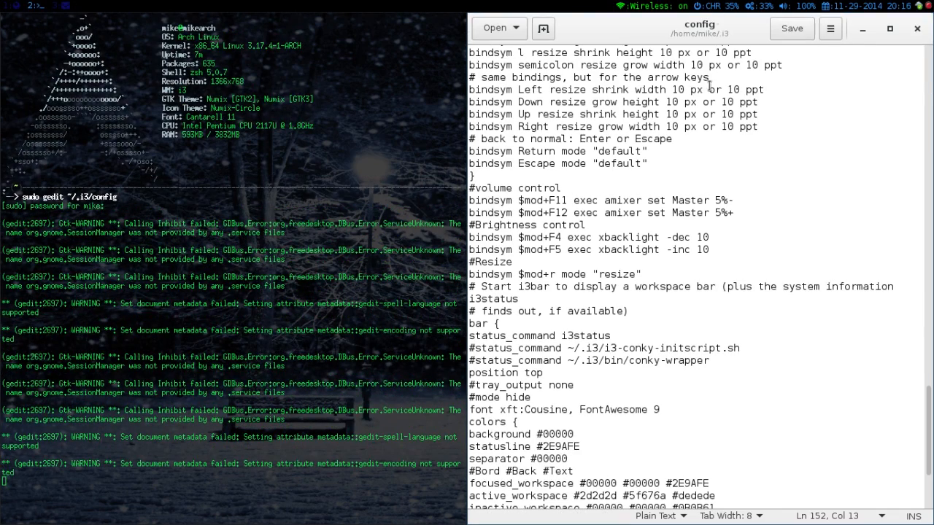
{"action": "key", "text": "BackSpace"}
{"action": "key", "text": "BackSpace"}
{"action": "key", "text": "BackSpace"}
{"action": "type", "text": "bottom"}
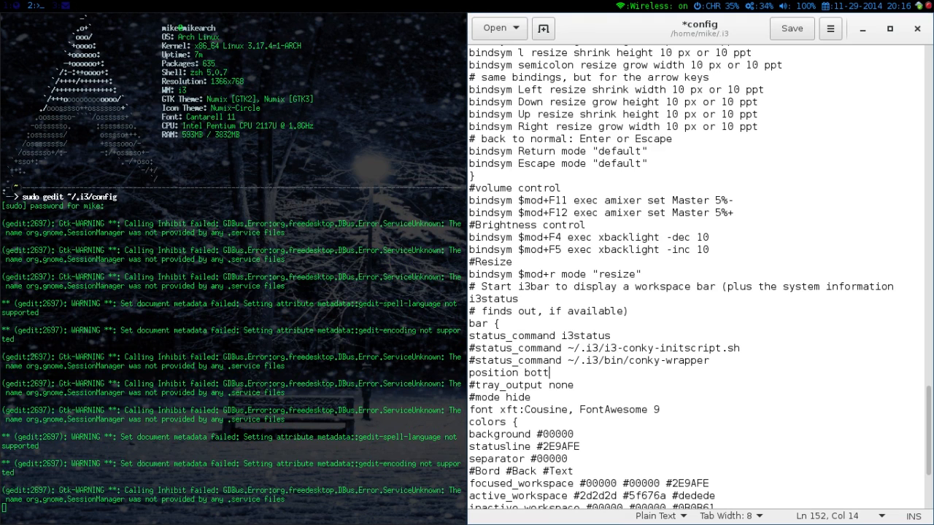
{"action": "left_click", "coordinate": [799, 33]}
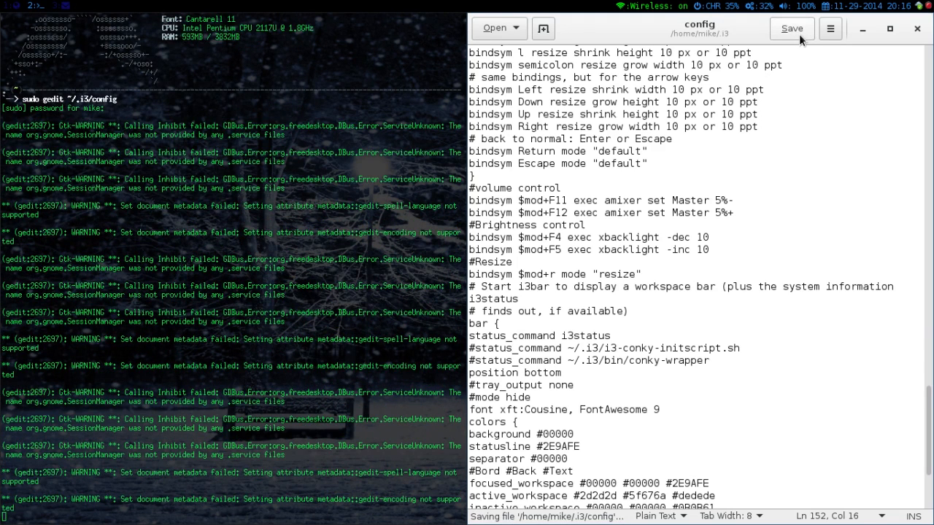
{"action": "key", "text": "super+shift+r"}
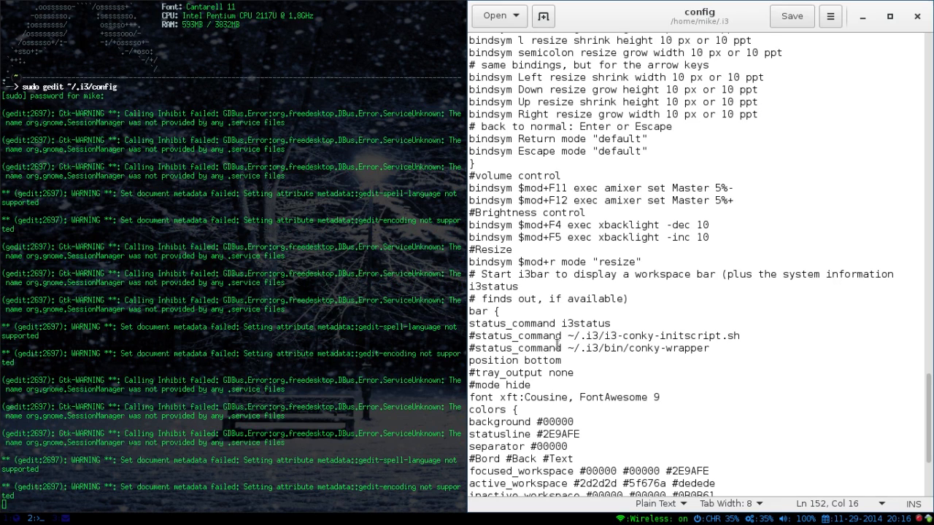
{"action": "left_click", "coordinate": [478, 373]}
{"action": "key", "text": "BackSpace"}
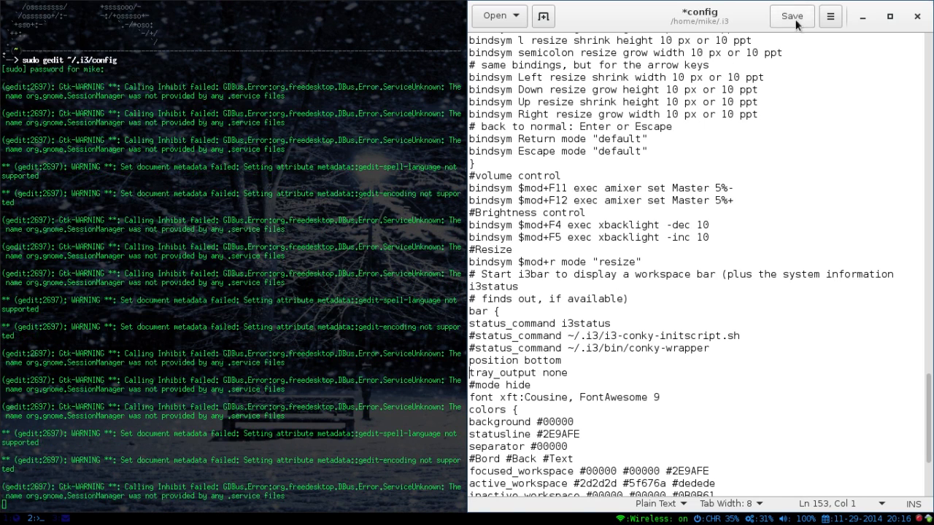
{"action": "left_click", "coordinate": [792, 16]}
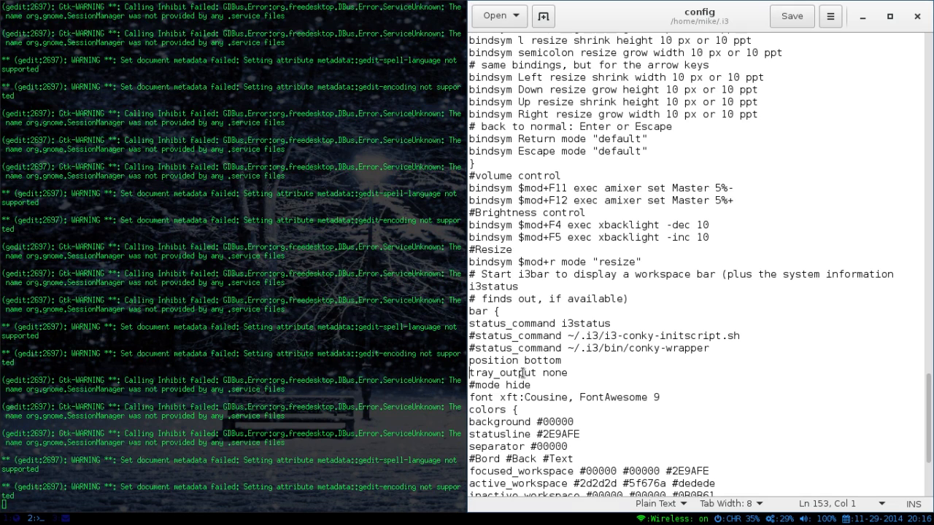
{"action": "type", "text": "#"}
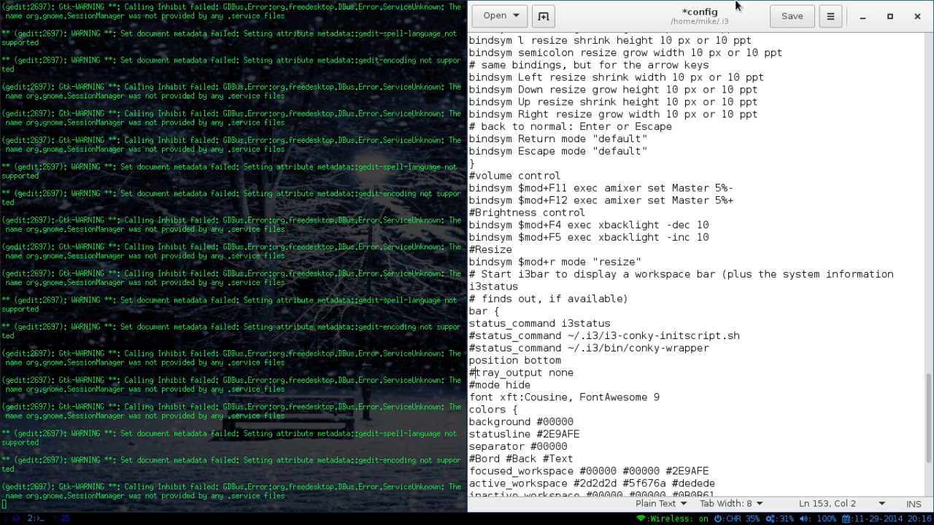
{"action": "left_click", "coordinate": [792, 18]}
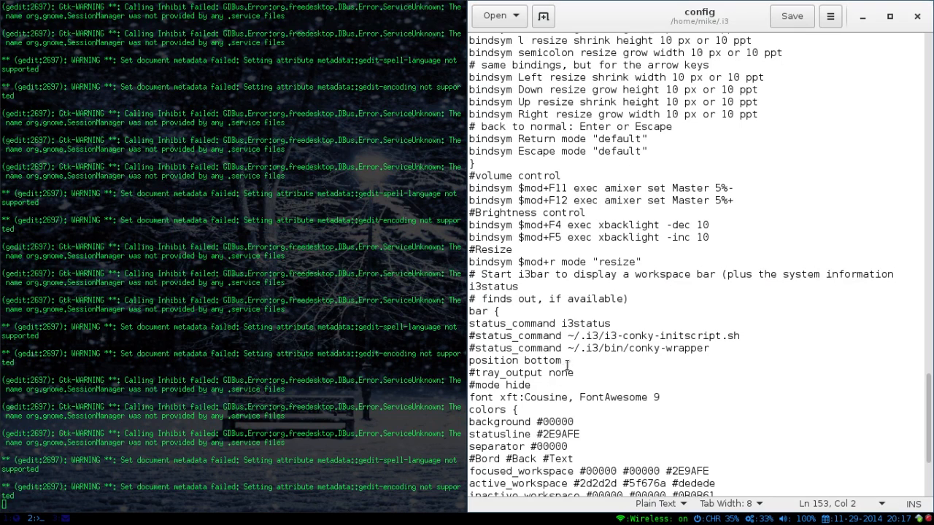
{"action": "left_click_drag", "start_coordinate": [568, 362], "coordinate": [469, 385]}
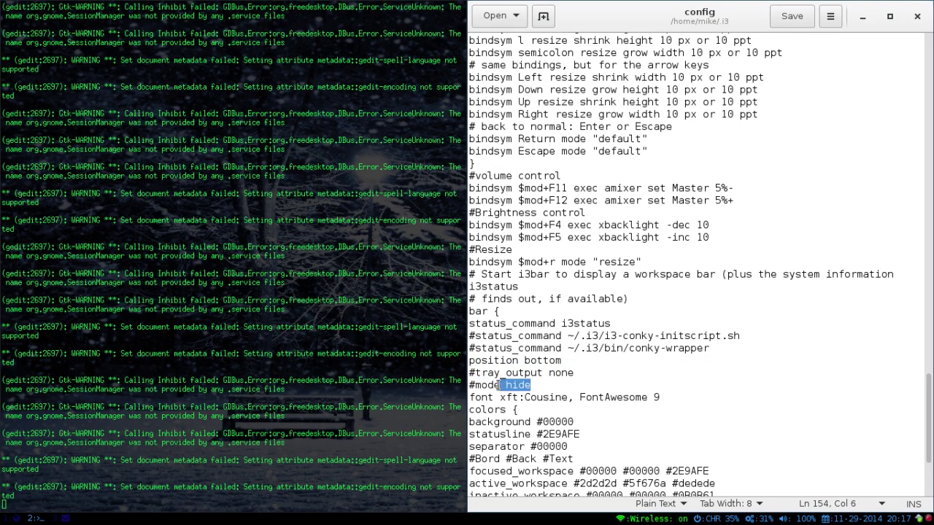
{"action": "left_click", "coordinate": [475, 384]}
{"action": "key", "text": "BackSpace"}
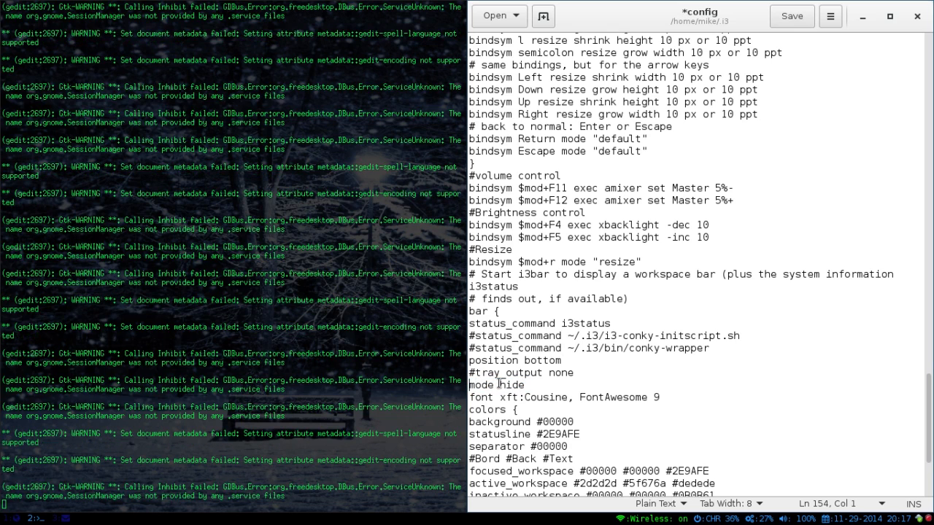
{"action": "left_click", "coordinate": [790, 22]}
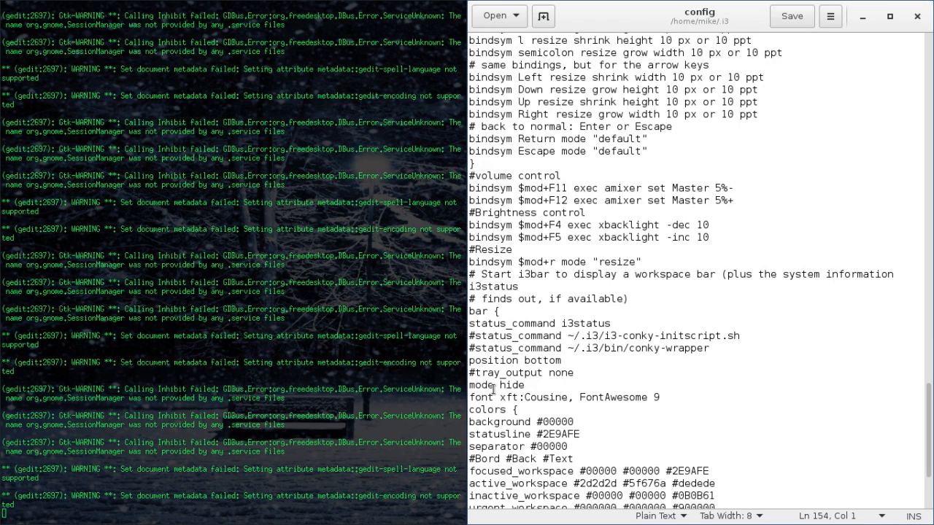
{"action": "type", "text": "#"}
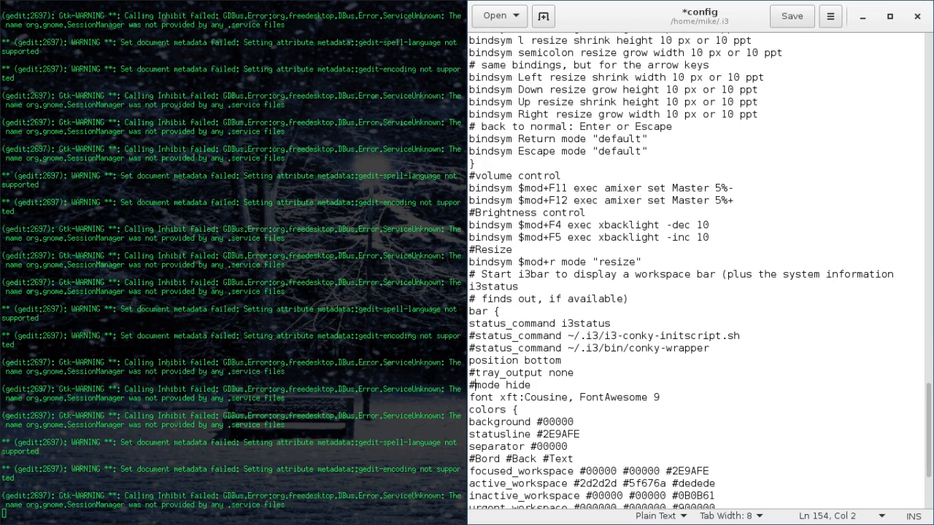
{"action": "left_click", "coordinate": [792, 16]}
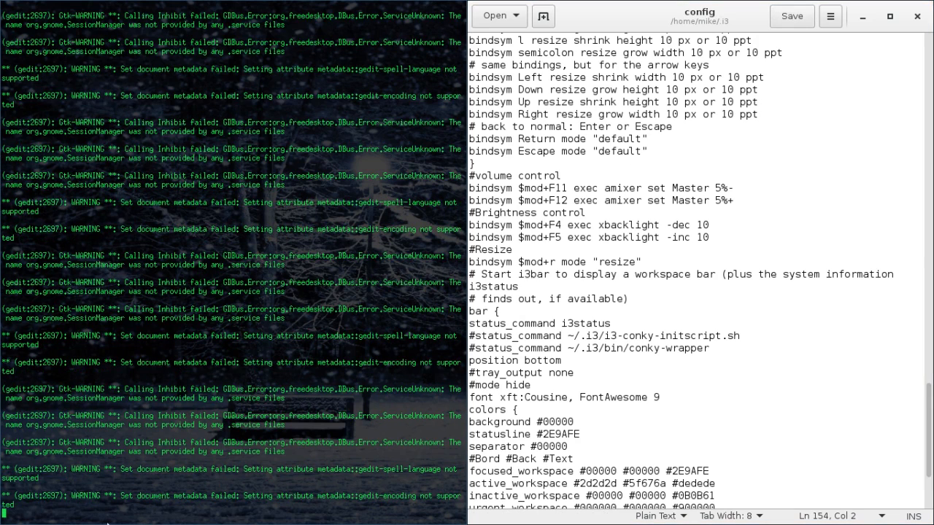
Reload i3 with $mod+Shift+R and switch to the screen recorder workspace
{"action": "key", "text": "super+shift+r"}
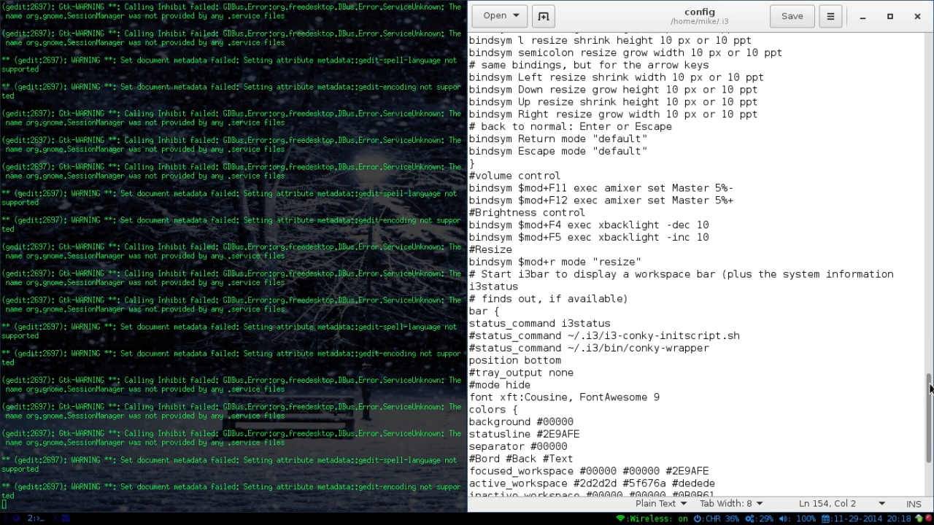
{"action": "left_click_drag", "start_coordinate": [928, 401], "coordinate": [928, 463]}
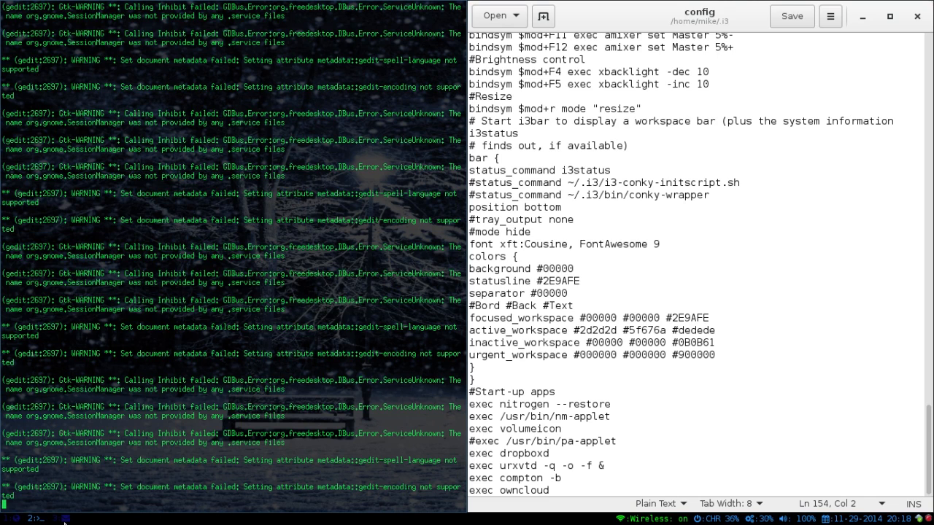
{"action": "left_click", "coordinate": [64, 519]}
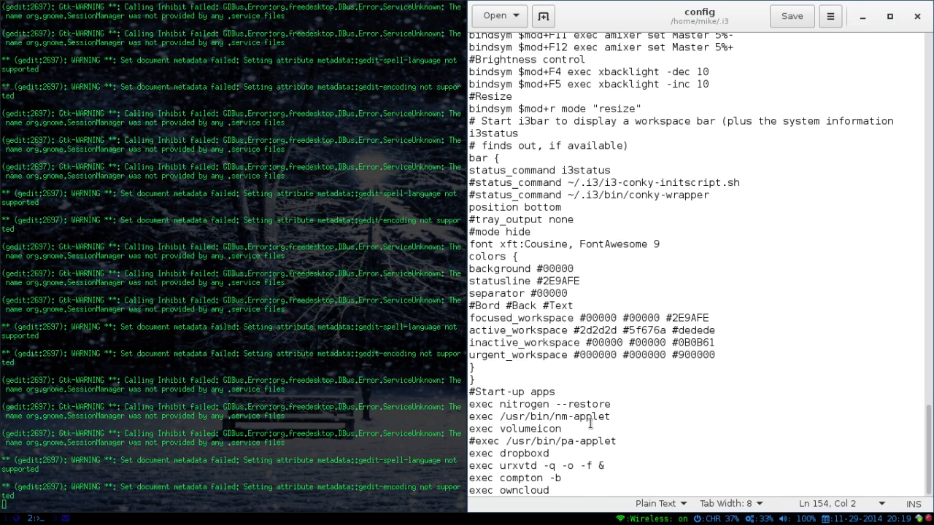
{"action": "type", "text": "nm"}
{"action": "key", "text": "Right"}
{"action": "key", "text": "Return"}
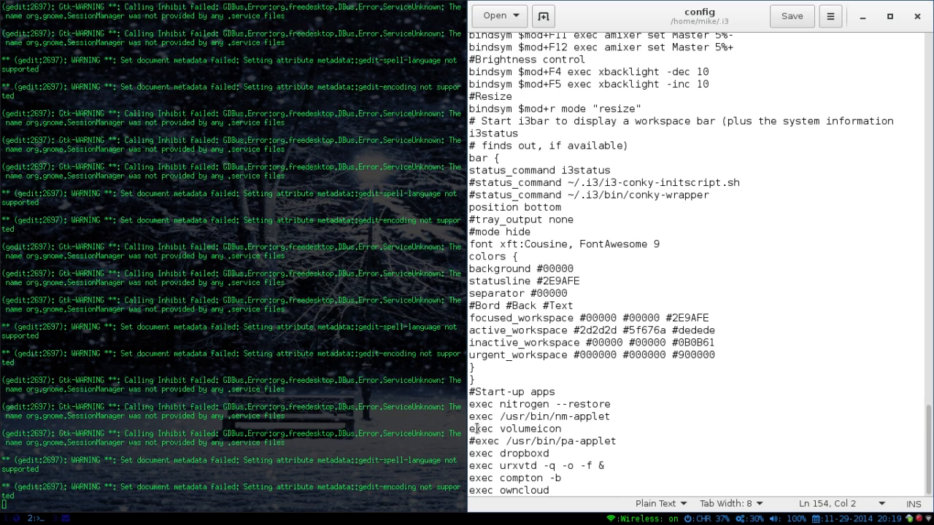
{"action": "key", "text": "super+d"}
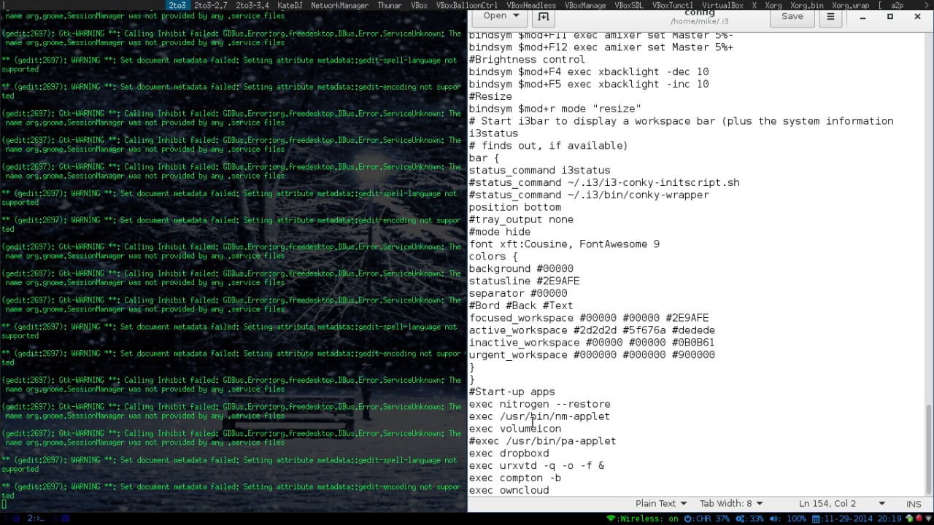
{"action": "type", "text": "nm"}
{"action": "key", "text": "Return"}
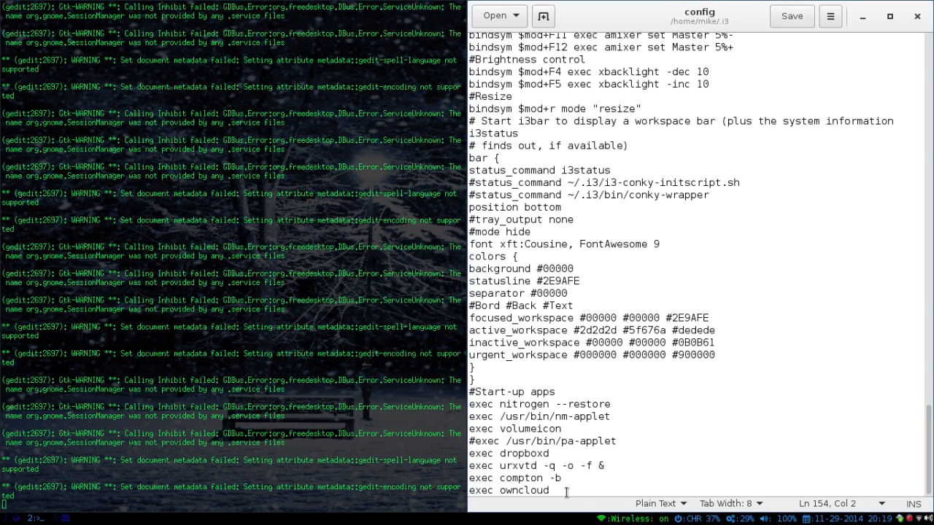
{"action": "key", "text": "super+d"}
{"action": "type", "text": "drop"}
{"action": "key", "text": "Return"}
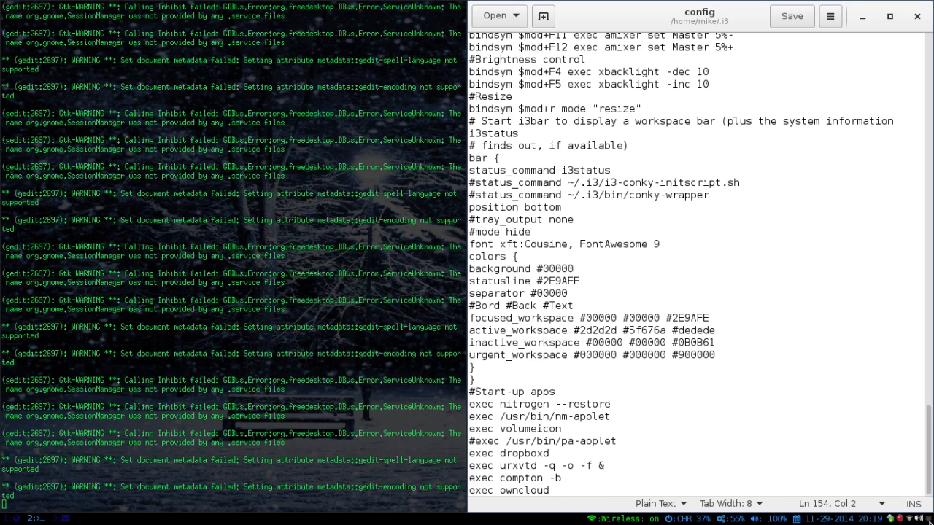
{"action": "key", "text": "super+d"}
{"action": "type", "text": "own"}
{"action": "key", "text": "Return"}
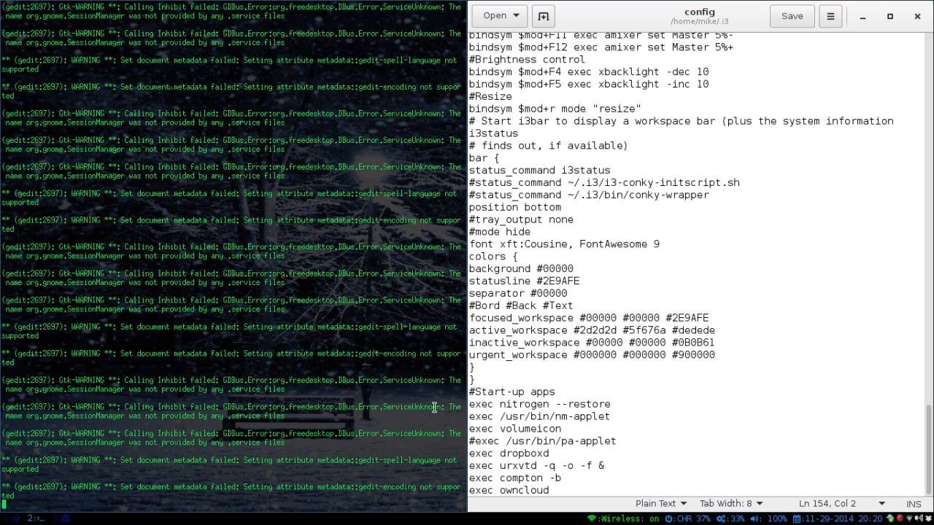
{"action": "mouse_move", "coordinate": [474, 404]}
{"action": "left_mouse_down"}
{"action": "mouse_move", "coordinate": [503, 405]}
{"action": "mouse_move", "coordinate": [646, 489]}
{"action": "mouse_move", "coordinate": [477, 403]}
{"action": "left_mouse_up"}
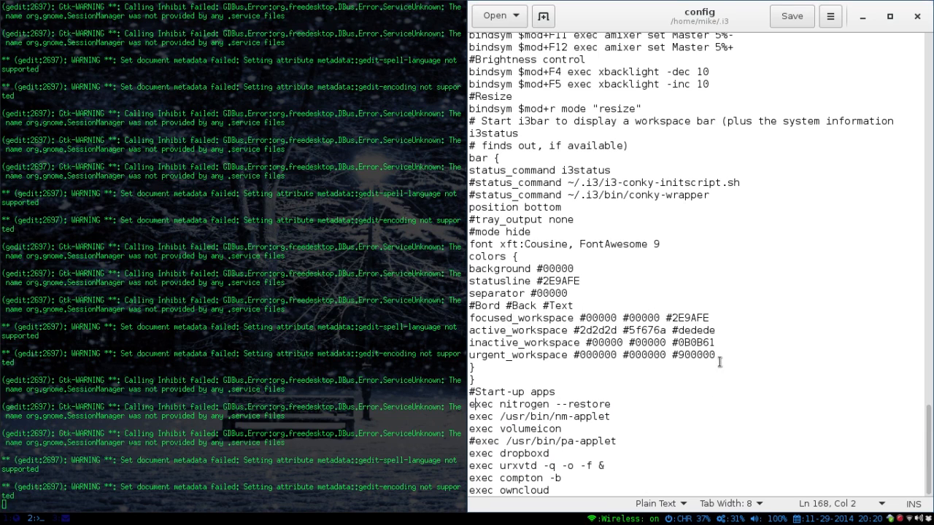
Close the config editor and run 'sudo gedit ~/.i3status.conf', entering the sudo password
{"action": "left_click", "coordinate": [917, 16]}
{"action": "type", "text": "clear"}
{"action": "key", "text": "Return"}
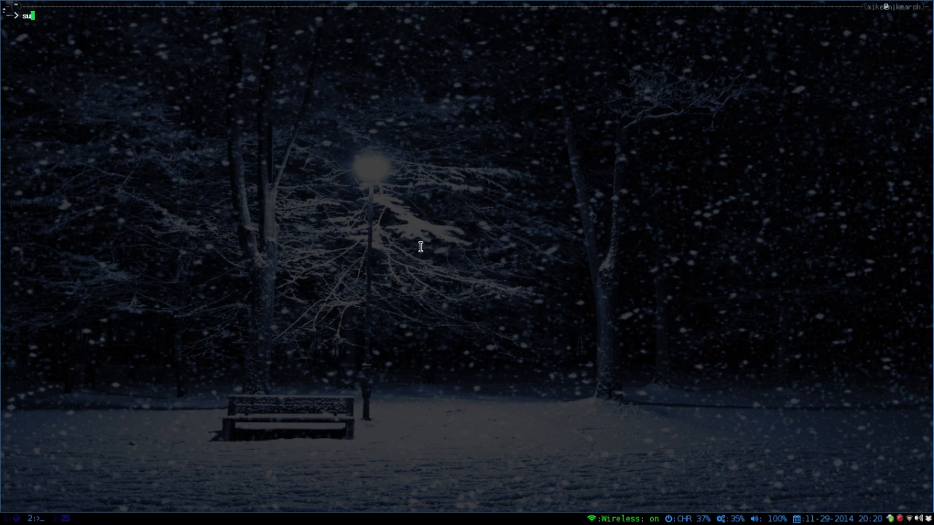
{"action": "type", "text": "sudo"}
{"action": "type", "text": " gedit ~/."}
{"action": "type", "text": "i3status.conf"}
{"action": "key", "text": "Return"}
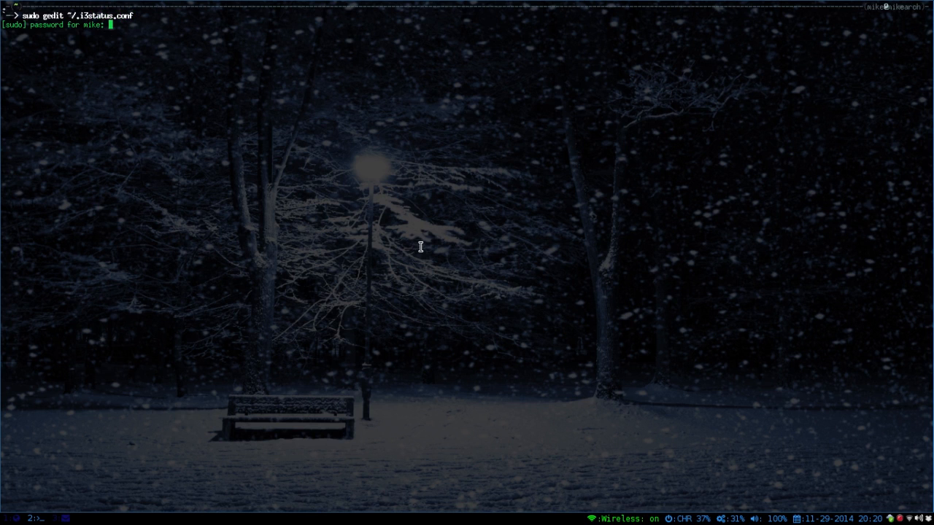
{"action": "key", "text": "Return"}
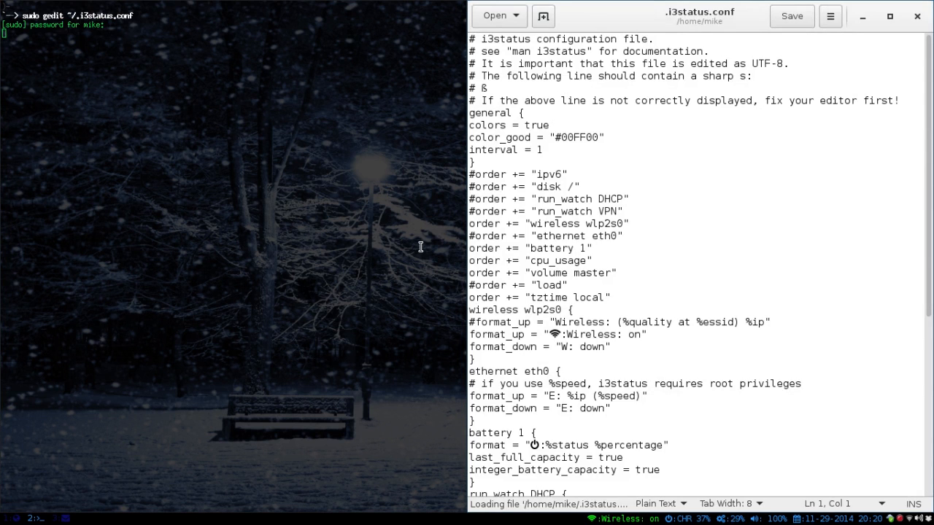
Fullscreen gedit and point out color_good 00FF00 and the ipv6, VPN and wireless order entries
{"action": "key", "text": "super+f"}
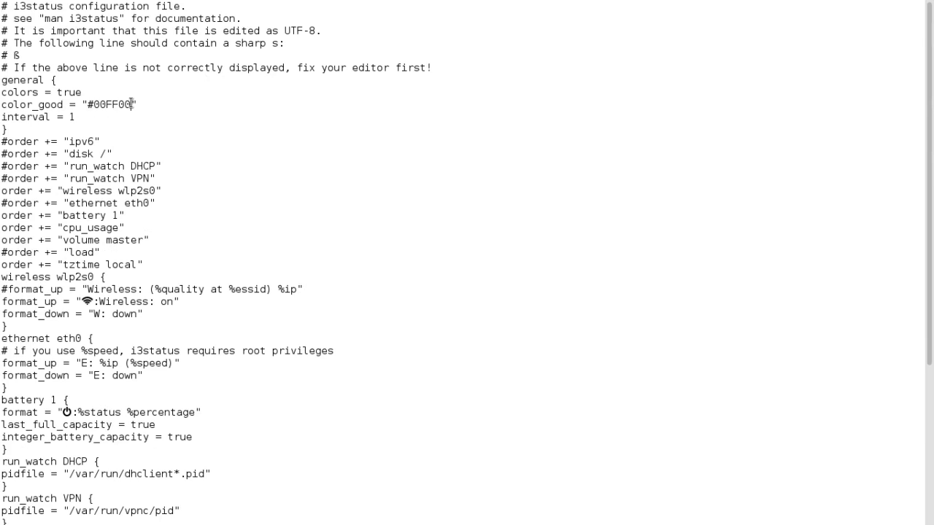
{"action": "left_click_drag", "start_coordinate": [131, 104], "coordinate": [91, 101]}
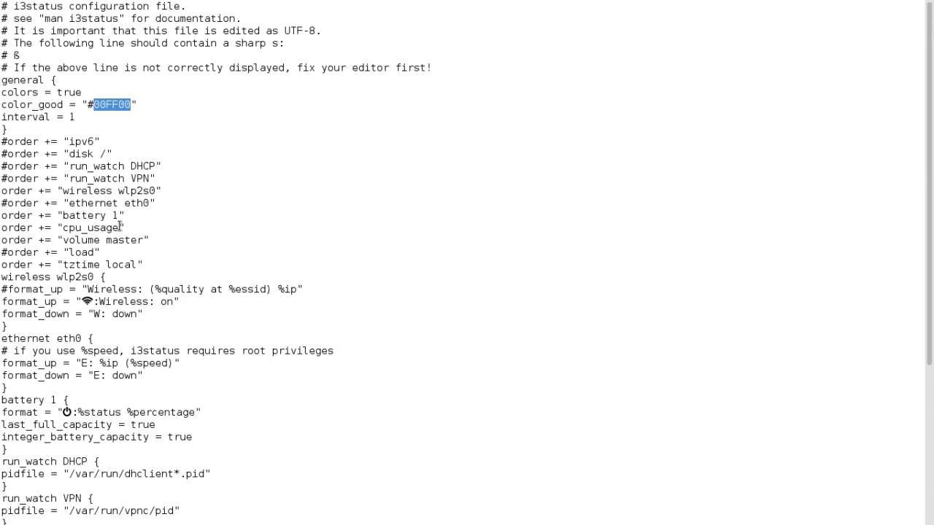
{"action": "left_click_drag", "start_coordinate": [74, 141], "coordinate": [156, 167]}
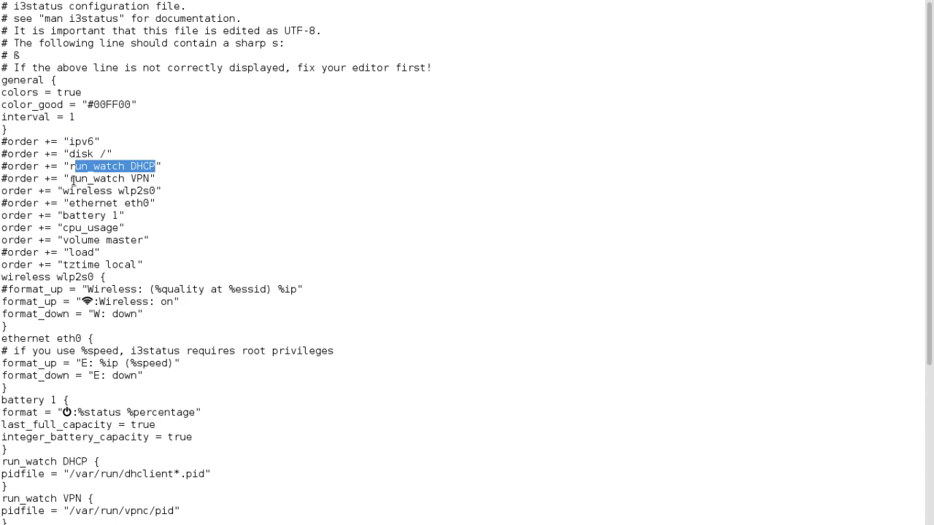
{"action": "left_click_drag", "start_coordinate": [73, 178], "coordinate": [150, 180]}
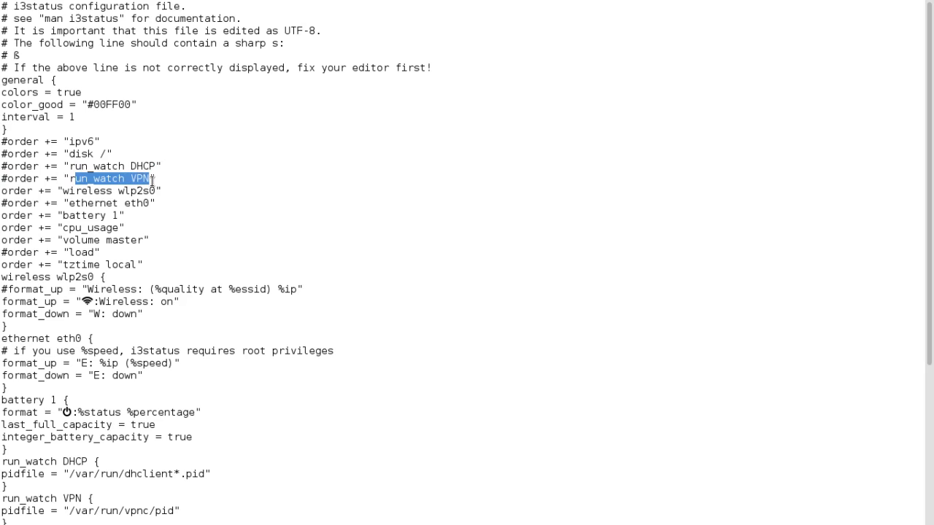
{"action": "left_click_drag", "start_coordinate": [69, 191], "coordinate": [158, 190]}
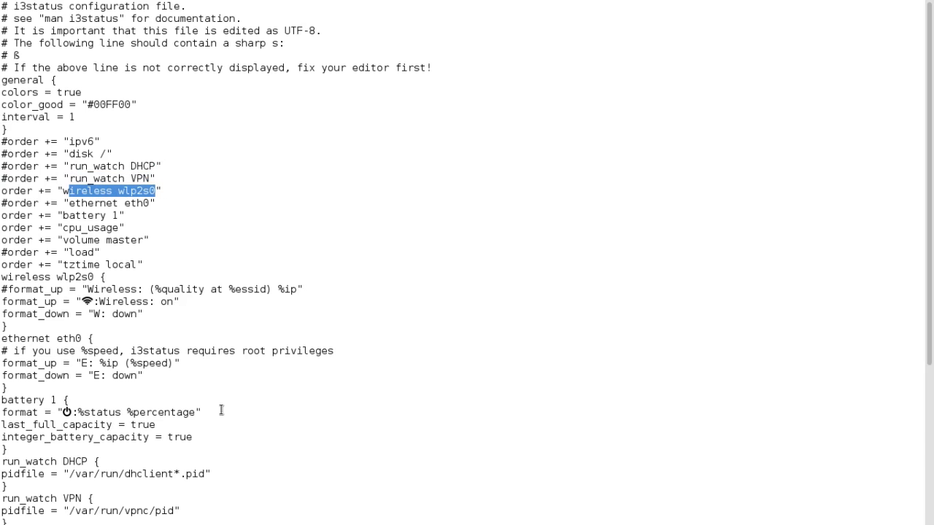
Point out the ethernet eth0, battery 1, volume and load order entries
{"action": "key", "text": "super+f"}
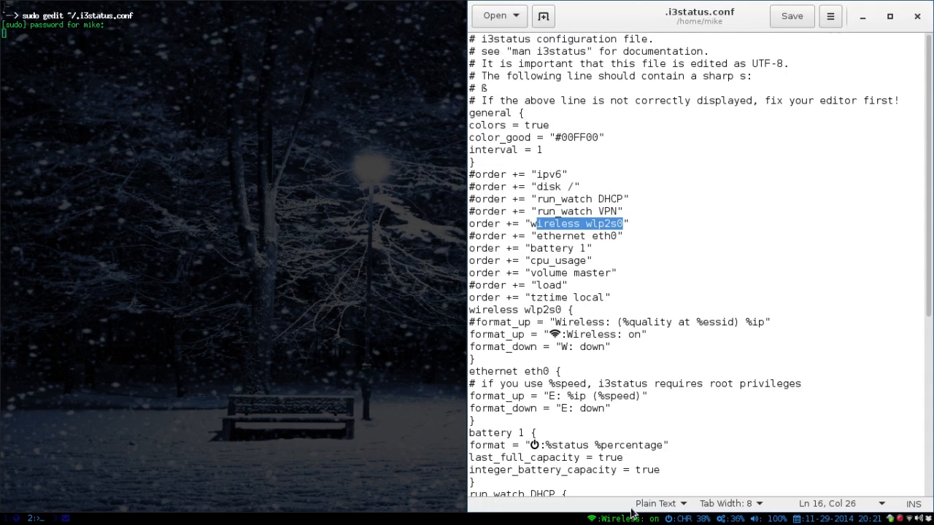
{"action": "key", "text": "super+f"}
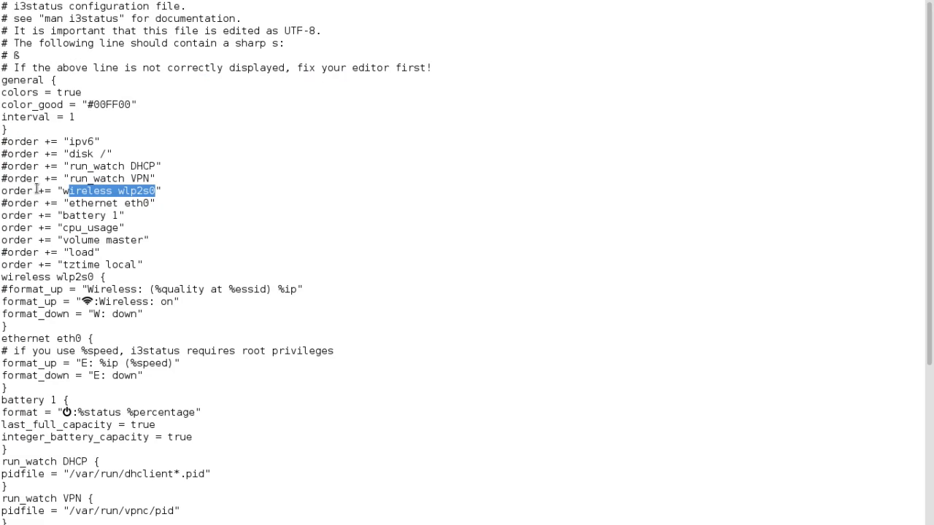
{"action": "left_click_drag", "start_coordinate": [73, 203], "coordinate": [150, 208]}
{"action": "left_click_drag", "start_coordinate": [74, 216], "coordinate": [139, 220]}
{"action": "mouse_move", "coordinate": [62, 226]}
{"action": "left_mouse_down"}
{"action": "mouse_move", "coordinate": [102, 231]}
{"action": "mouse_move", "coordinate": [73, 252]}
{"action": "left_mouse_up"}
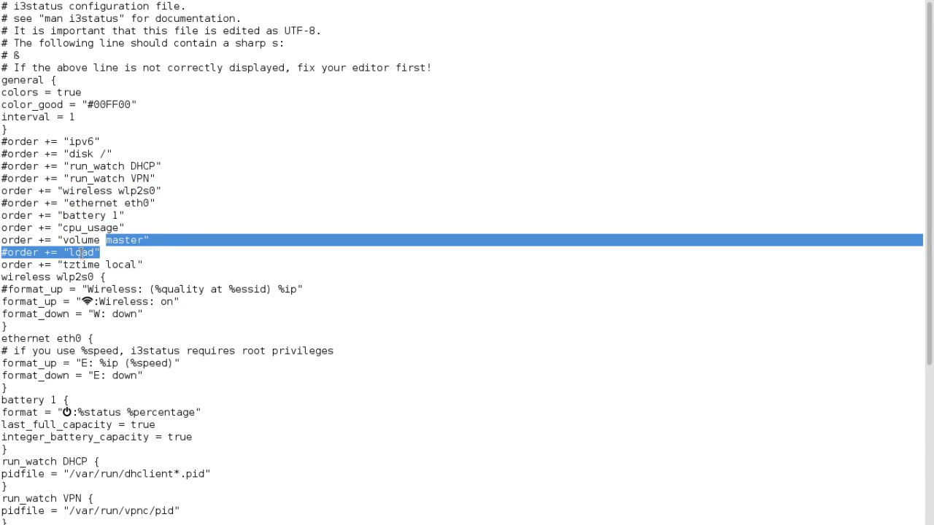
{"action": "left_click", "coordinate": [81, 254]}
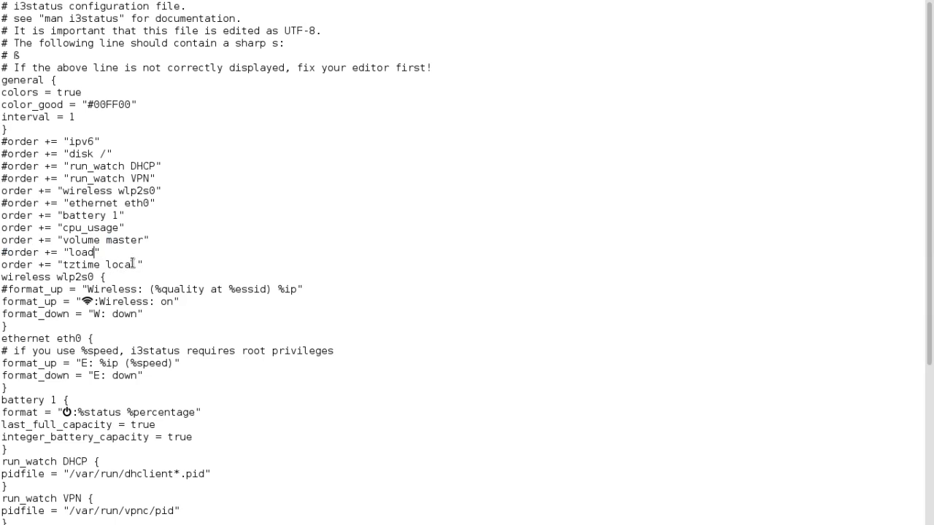
{"action": "left_click", "coordinate": [1, 265]}
{"action": "left_click_drag", "start_coordinate": [82, 301], "coordinate": [94, 301]}
{"action": "left_click_drag", "start_coordinate": [89, 290], "coordinate": [309, 292]}
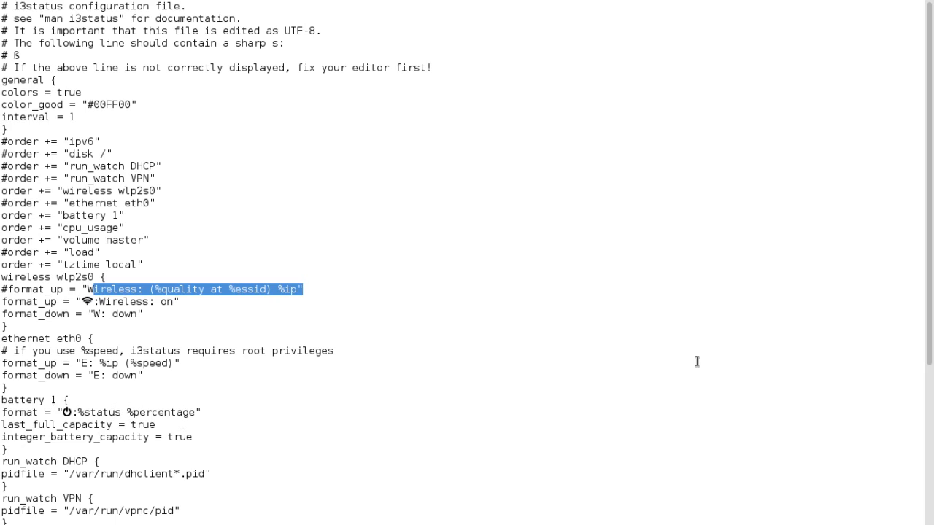
{"action": "left_click_drag", "start_coordinate": [930, 146], "coordinate": [930, 219]}
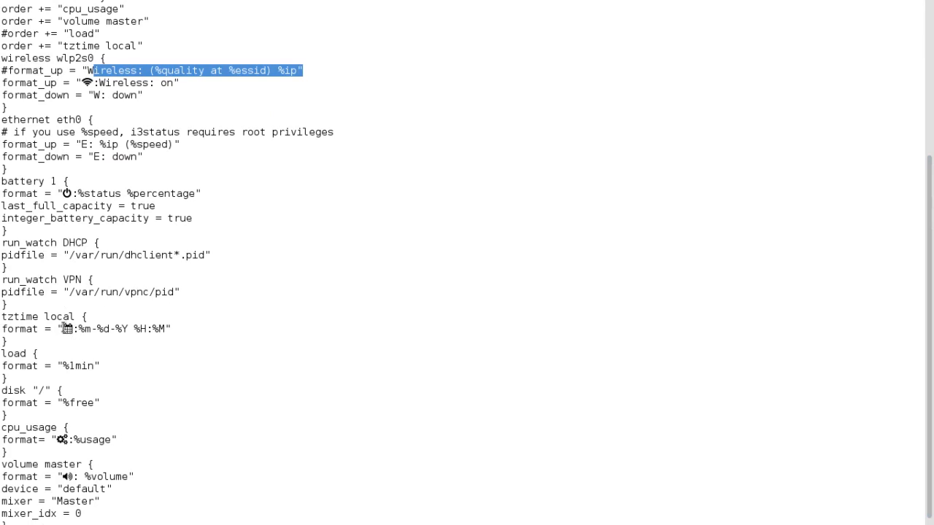
{"action": "left_click_drag", "start_coordinate": [63, 328], "coordinate": [73, 329]}
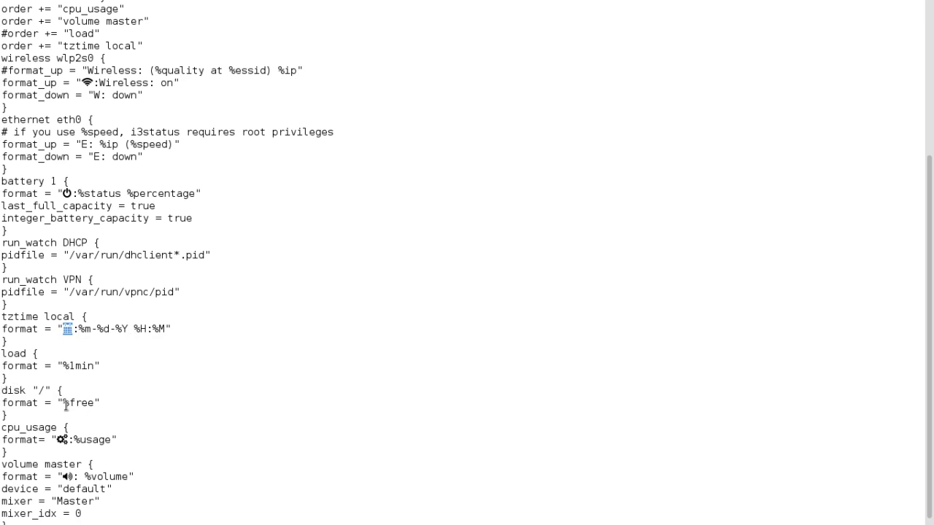
{"action": "left_click_drag", "start_coordinate": [63, 403], "coordinate": [97, 400]}
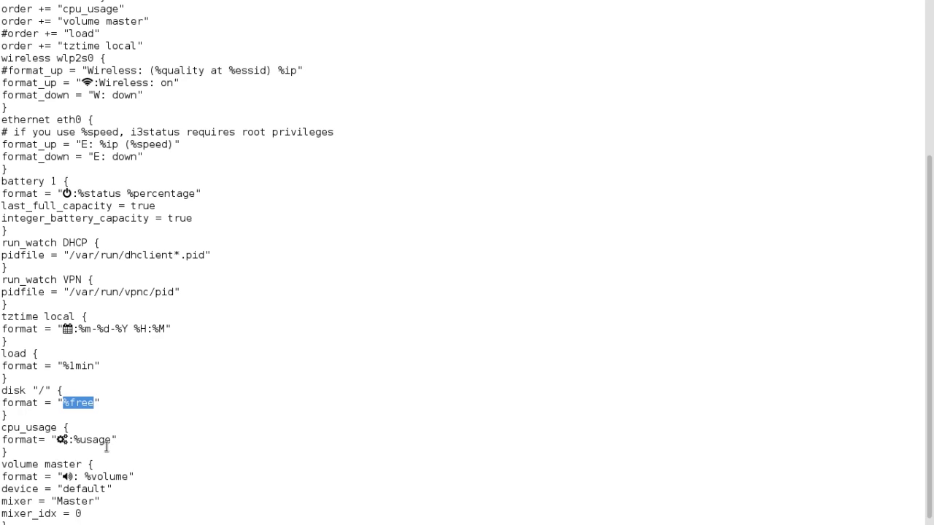
{"action": "left_click", "coordinate": [106, 447]}
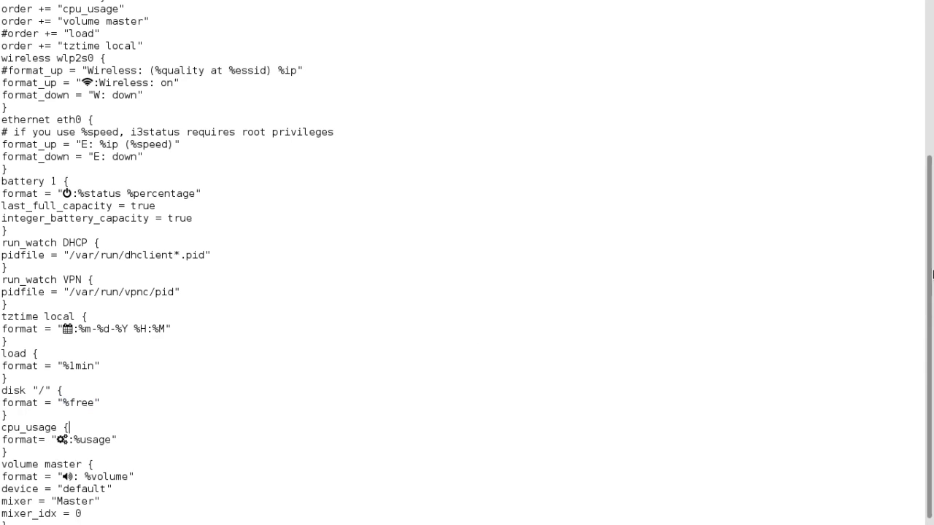
{"action": "left_click_drag", "start_coordinate": [927, 253], "coordinate": [928, 259]}
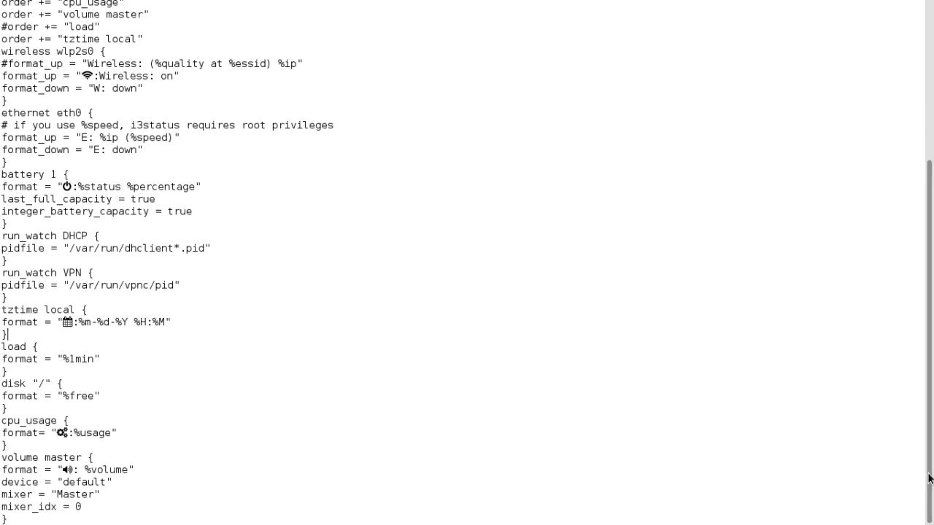
{"action": "left_click_drag", "start_coordinate": [931, 476], "coordinate": [931, 277]}
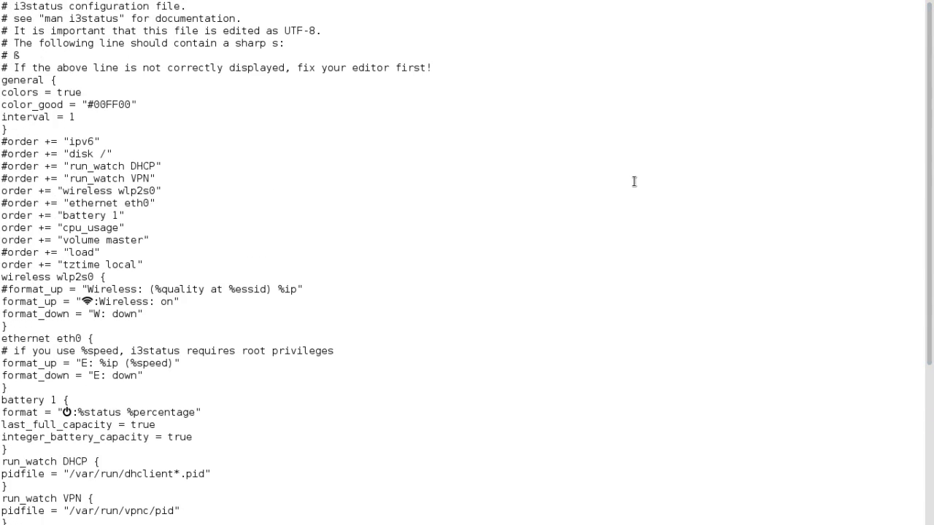
Close gedit with Ctrl+Q, returning to the terminal prompt
{"action": "key", "text": "ctrl+q"}
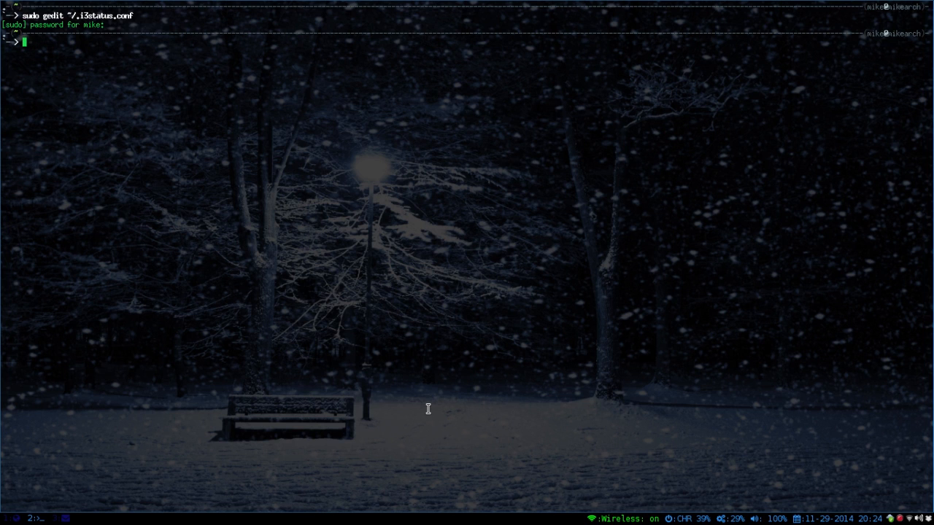
{"action": "type", "text": "screen"}
{"action": "type", "text": "fetch"}
Run screenfetch and point out the 651MB of 3832MB RAM usage figure
{"action": "key", "text": "Return"}
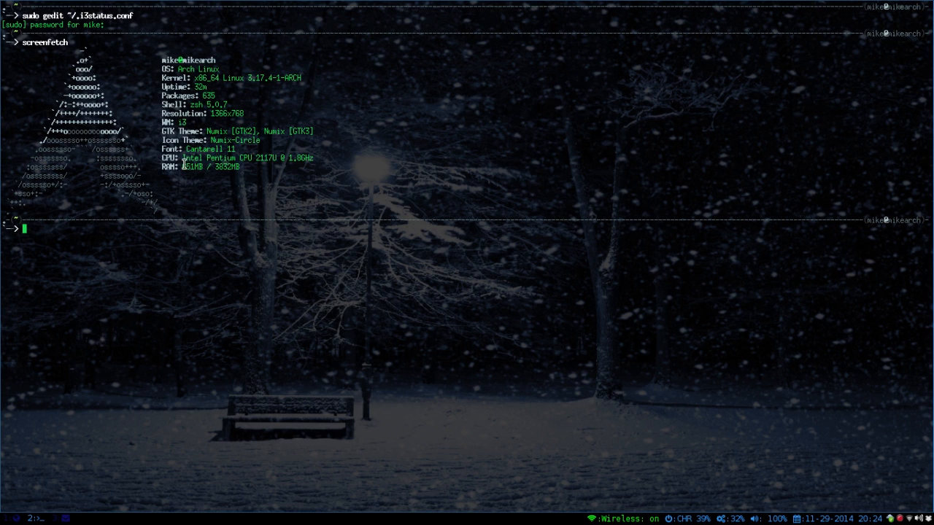
{"action": "left_click_drag", "start_coordinate": [181, 166], "coordinate": [206, 169]}
{"action": "left_click", "coordinate": [223, 255]}
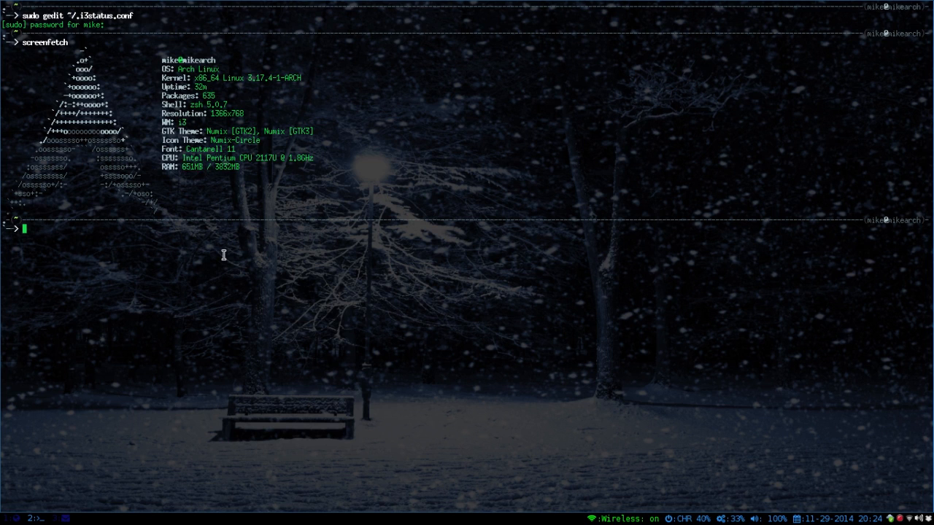